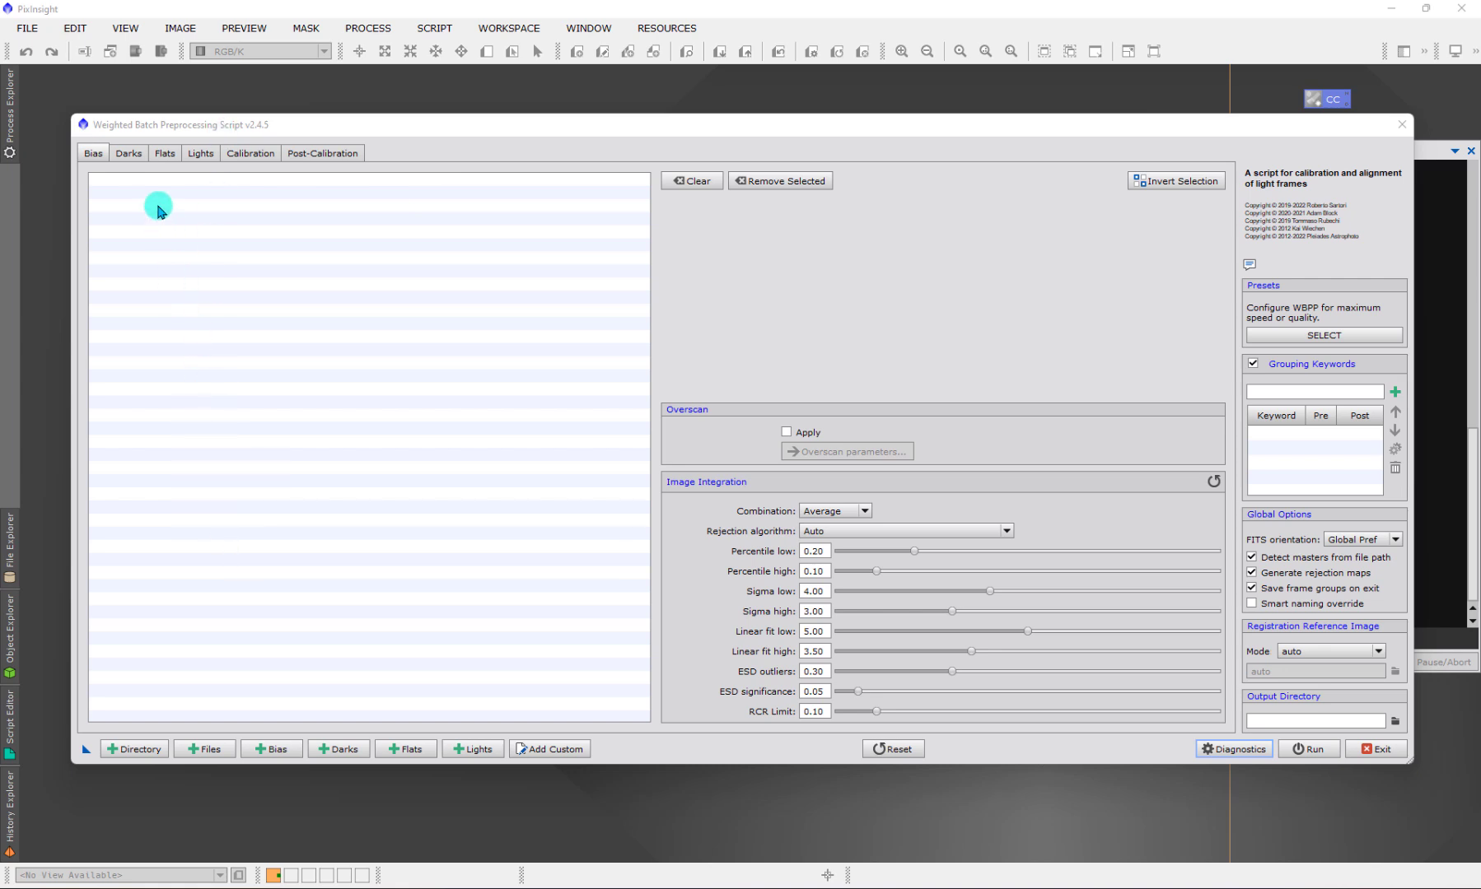
# Cycle through the Darks, Flats, Lights and Bias pages, ending on the Lights settings
pyautogui.click(125, 153)
pyautogui.click(164, 154)
pyautogui.click(198, 153)
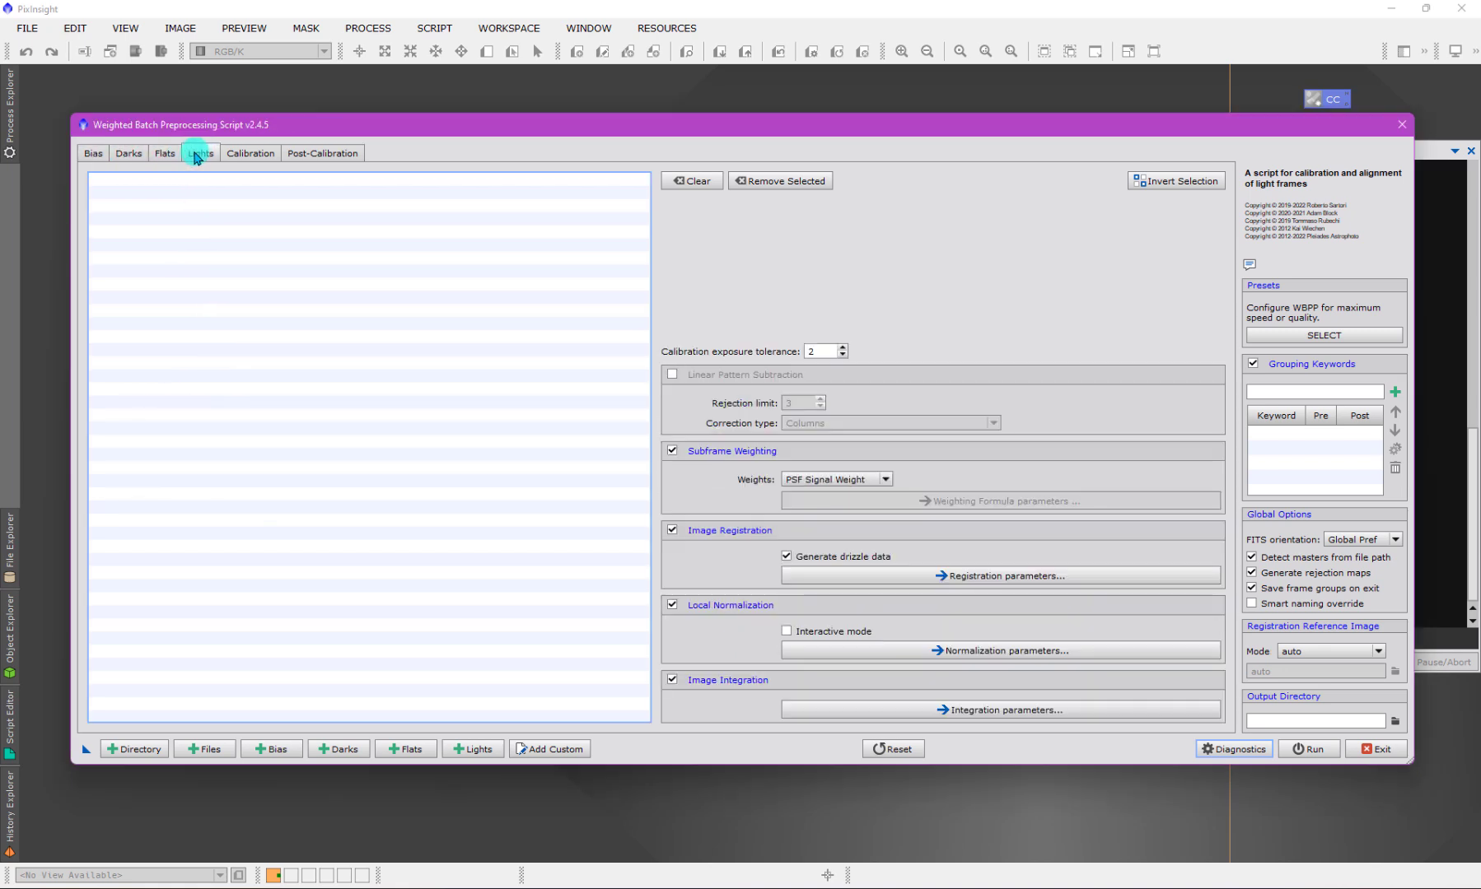
pyautogui.click(95, 154)
pyautogui.click(125, 153)
pyautogui.click(163, 153)
pyautogui.click(199, 154)
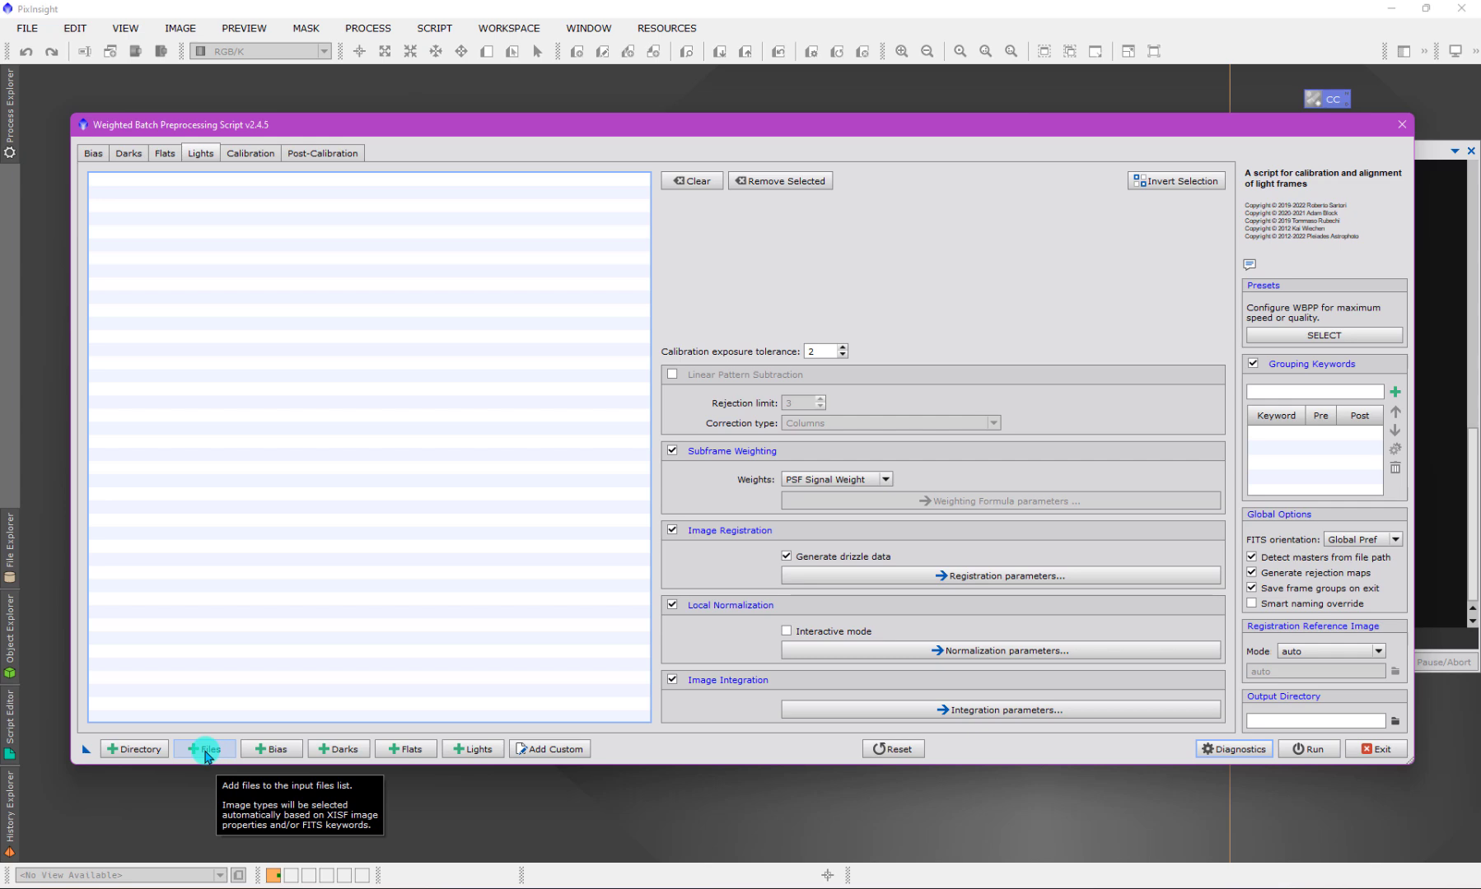
# Add all files in the 20200614_biases folder as input frames via + Files
pyautogui.click(203, 751)
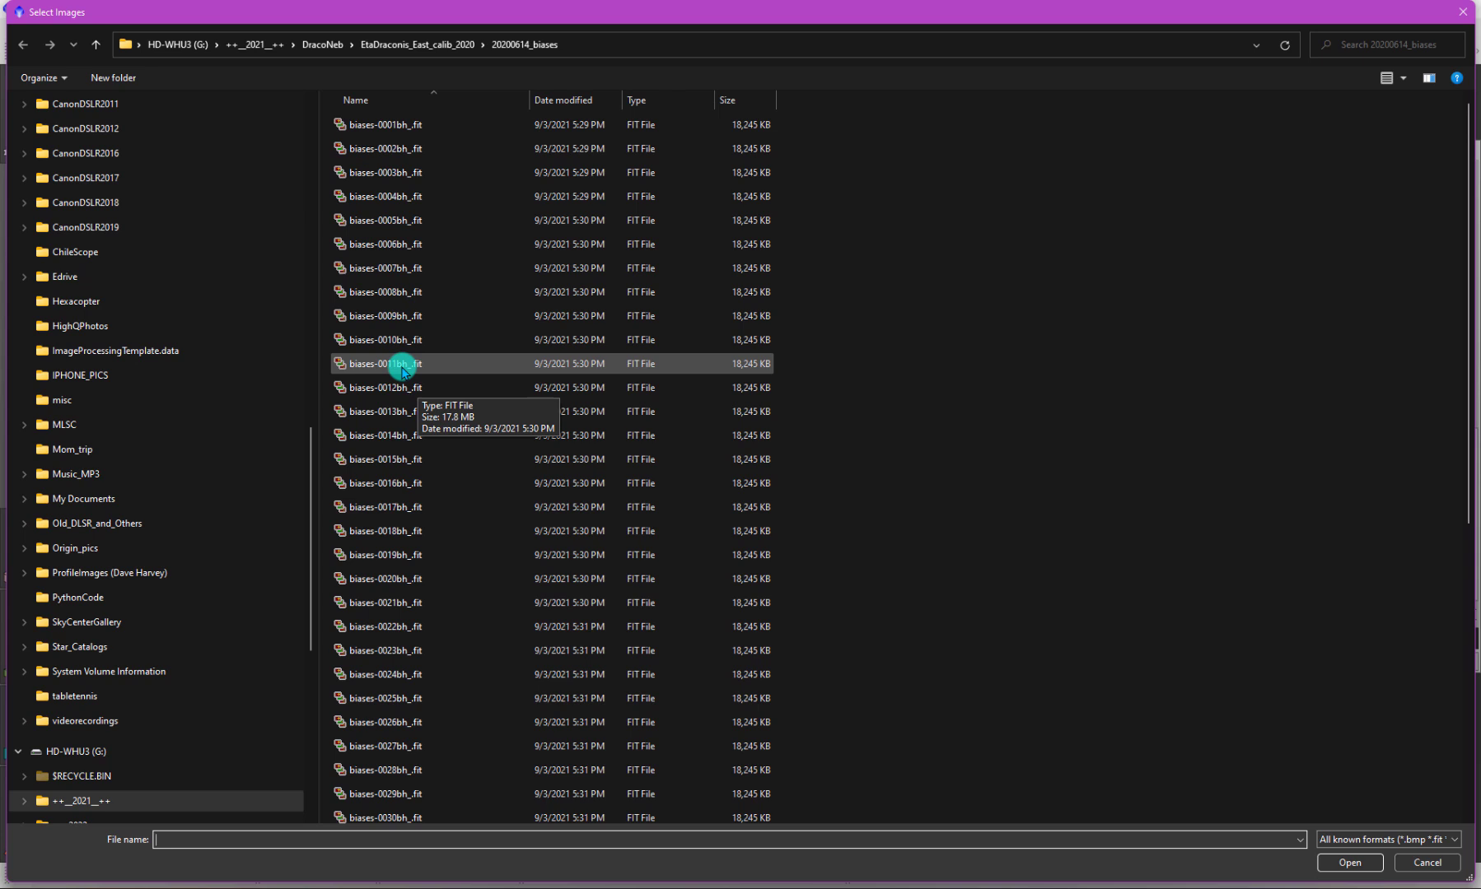
pyautogui.click(402, 370)
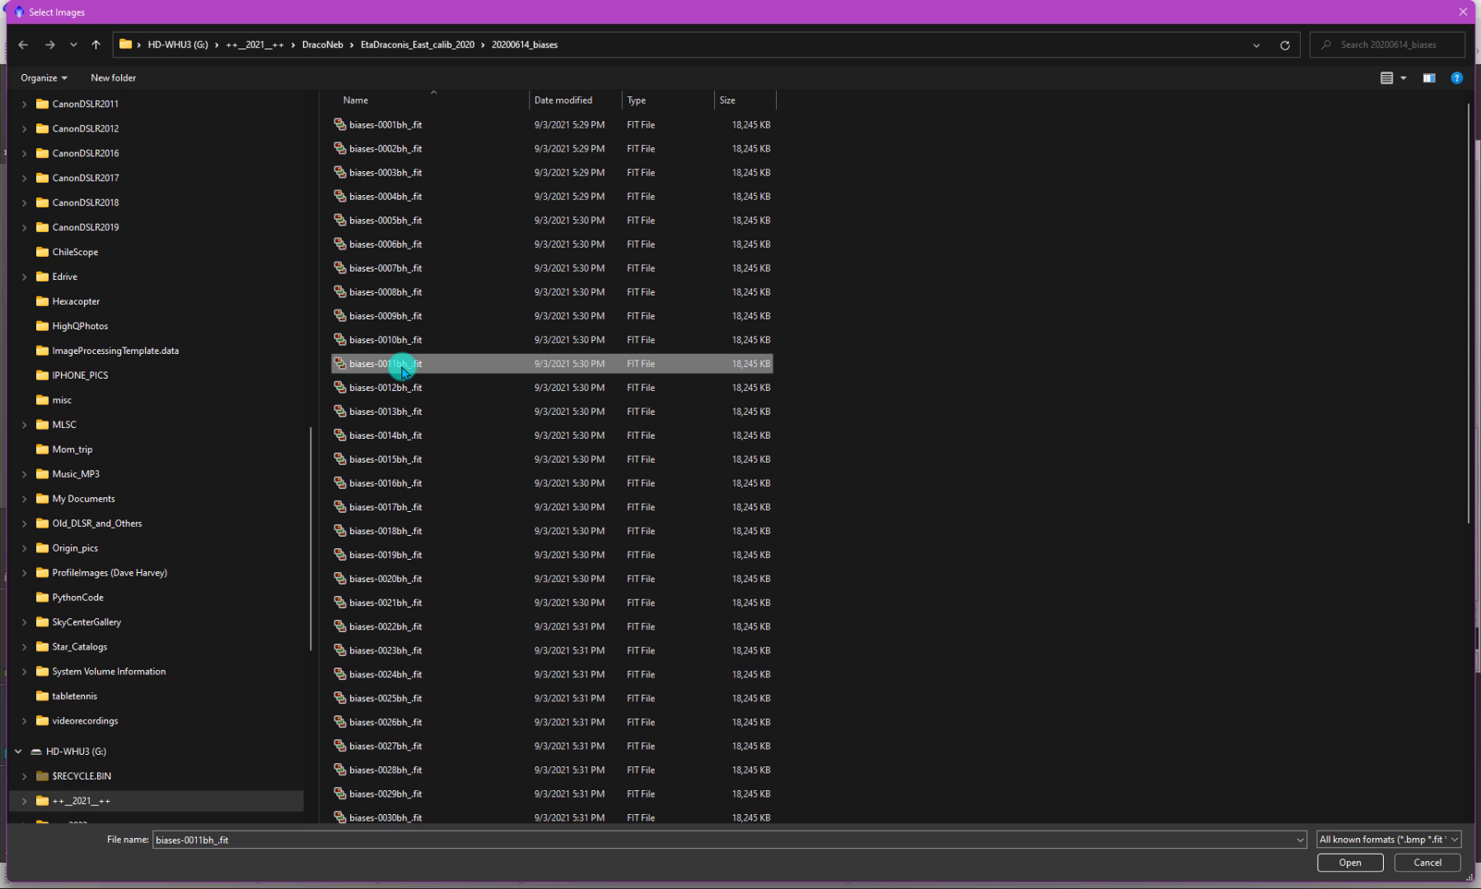
pyautogui.hotkey('ctrl', 'a')
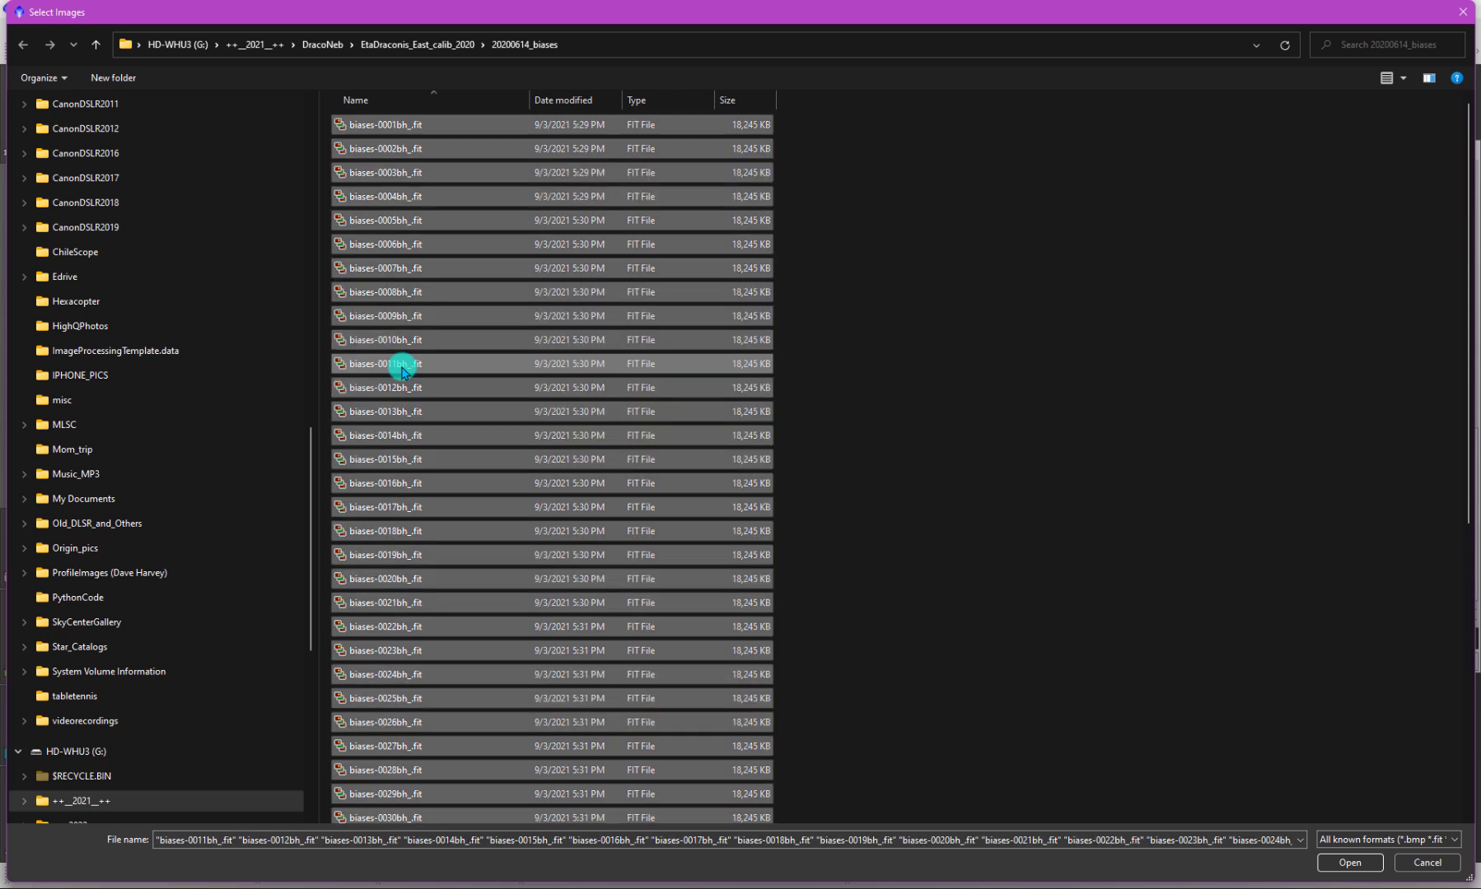
pyautogui.click(1355, 863)
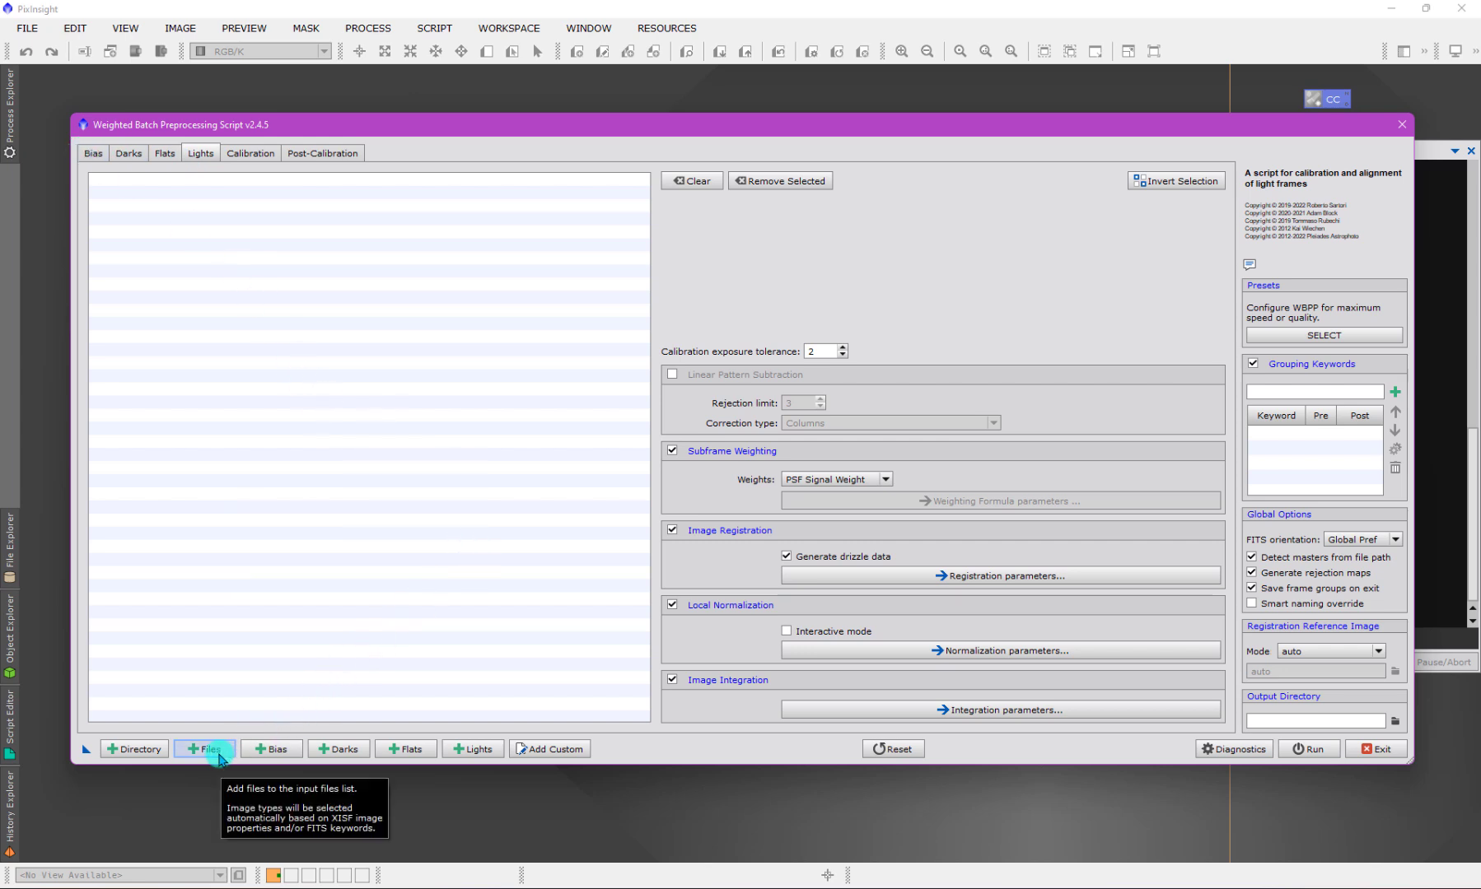
# Check the added bias frames on the Bias page
pyautogui.click(219, 753)
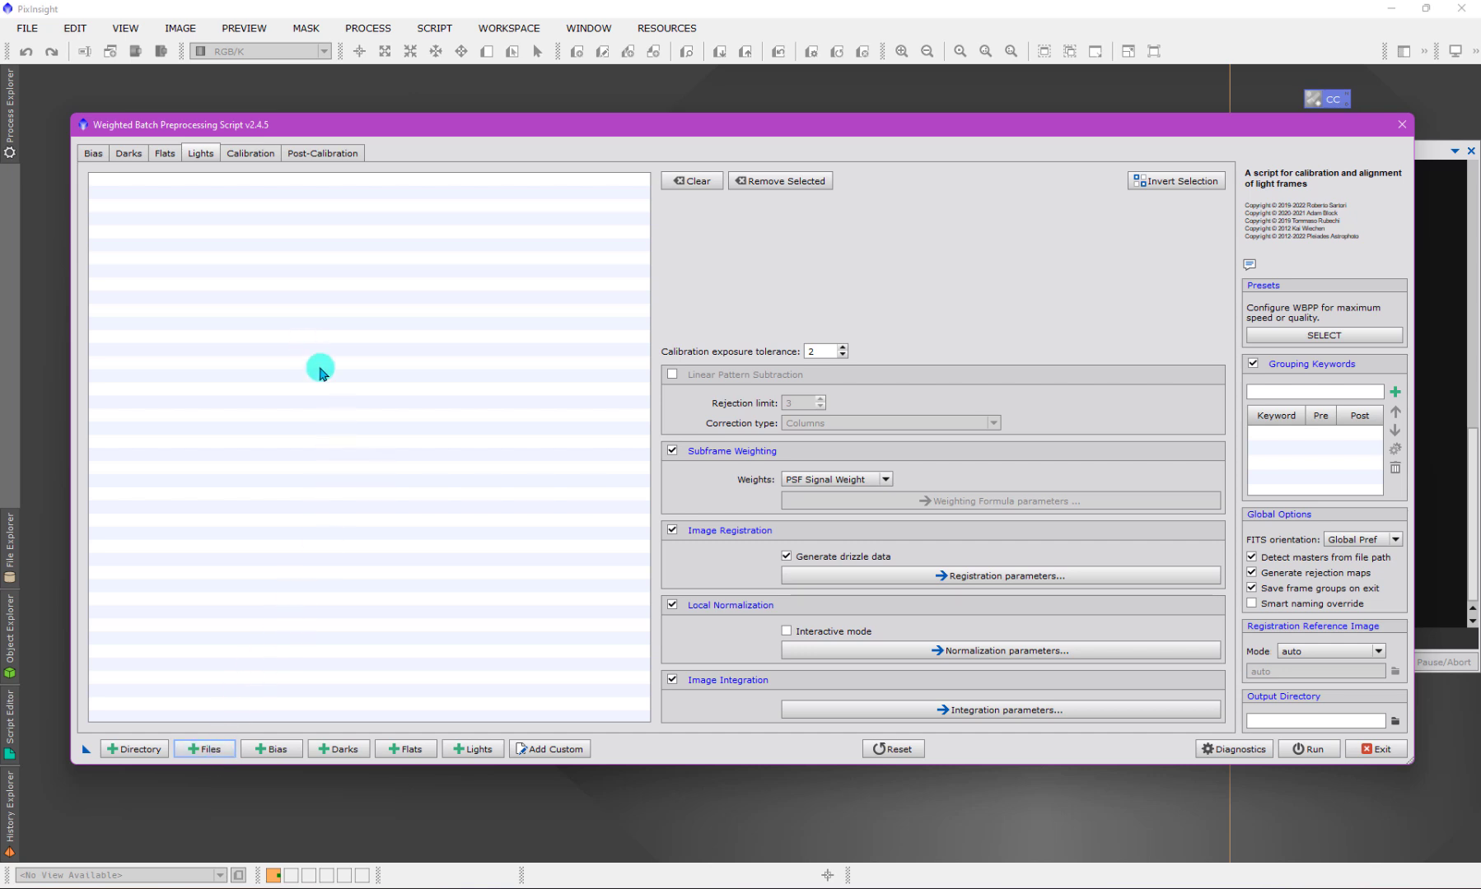
pyautogui.click(96, 154)
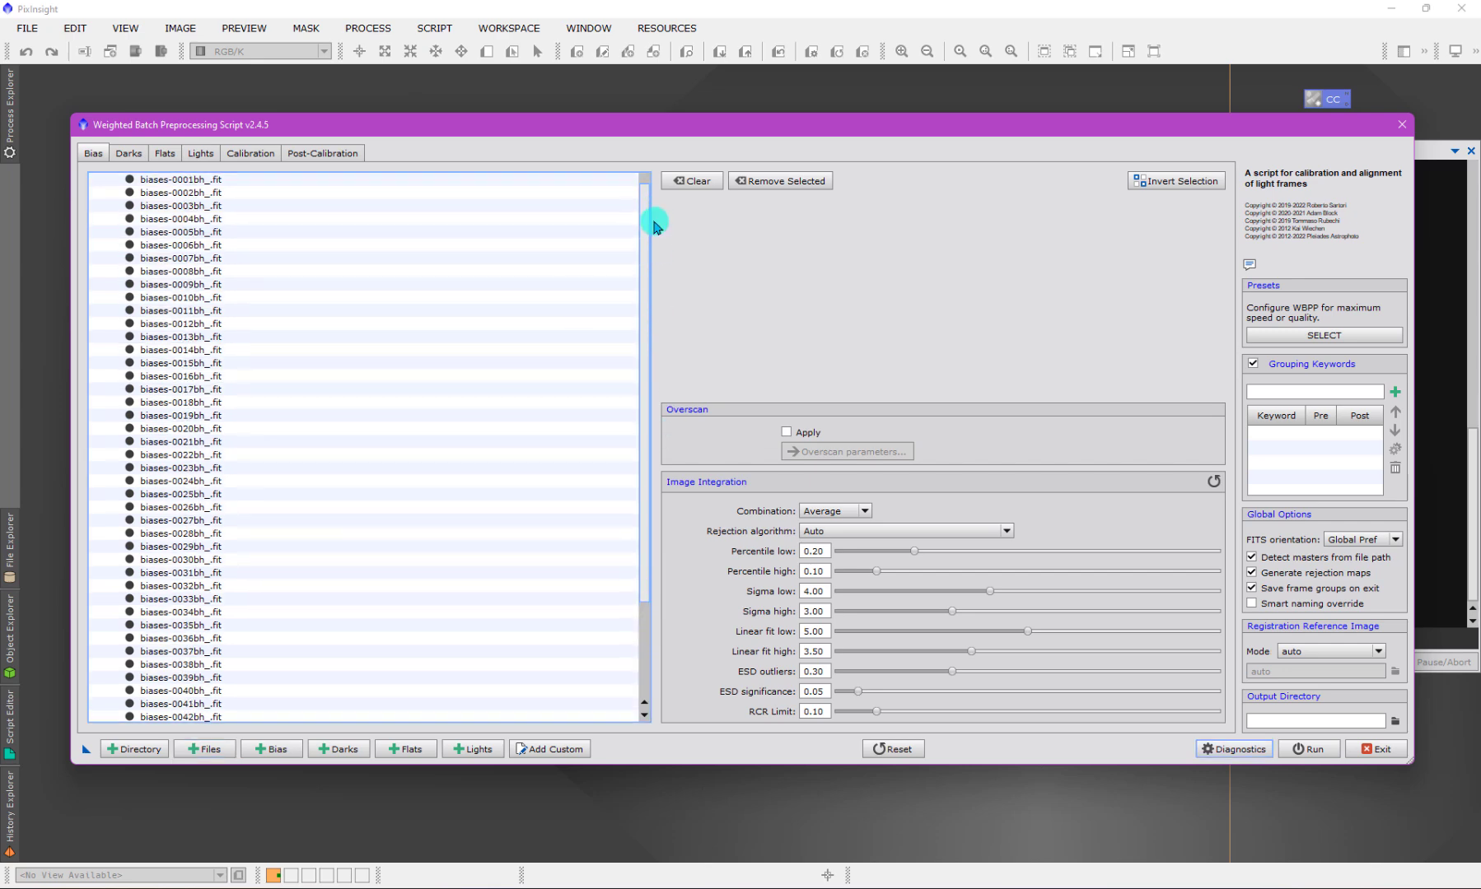
pyautogui.click(445, 193)
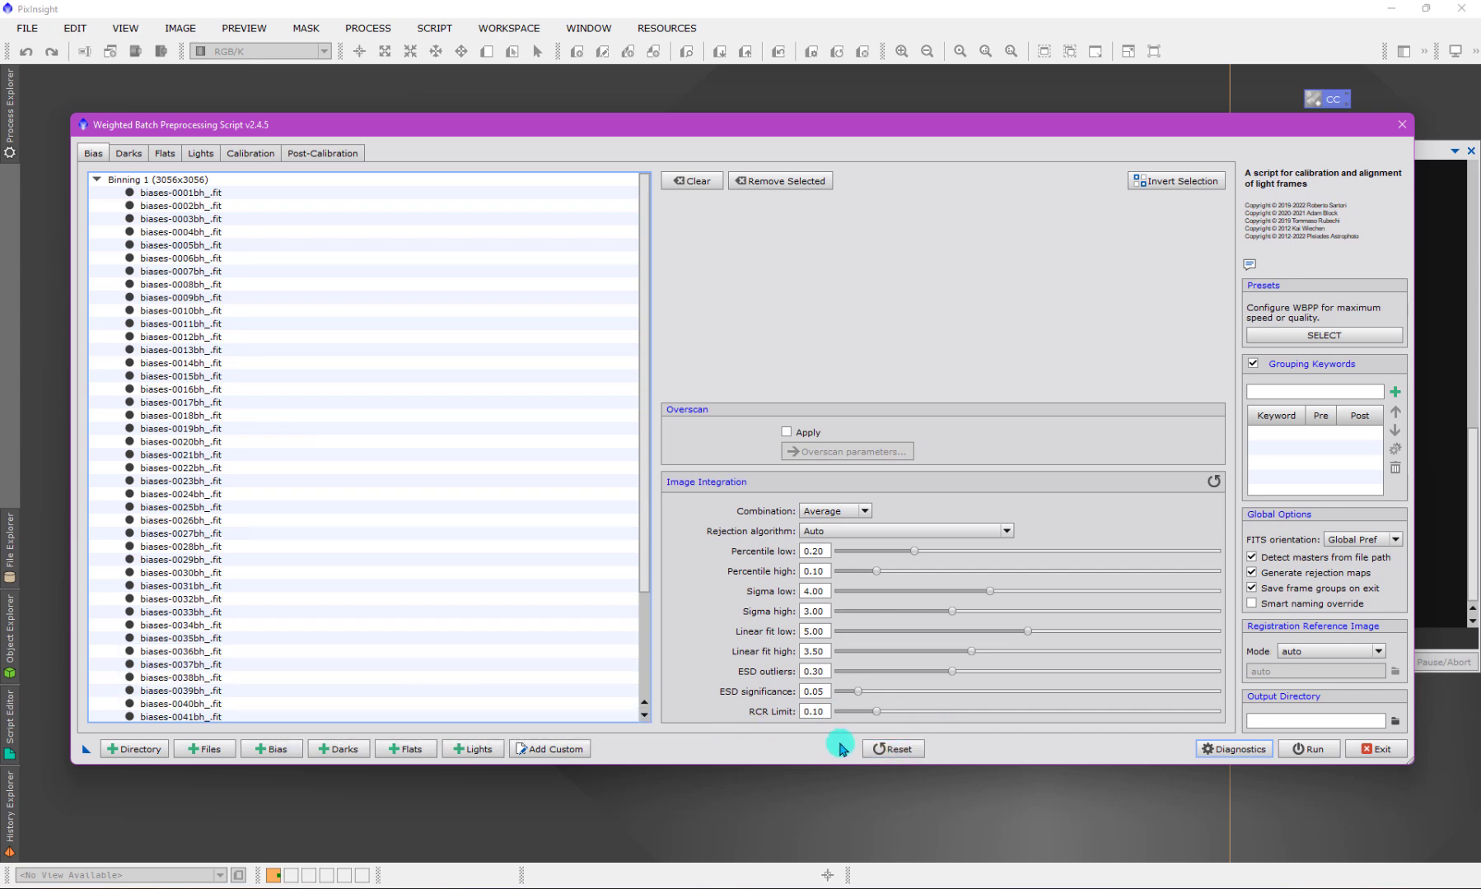
# Reset all parameters to factory-default values and clear all file lists
pyautogui.click(898, 751)
pyautogui.click(637, 442)
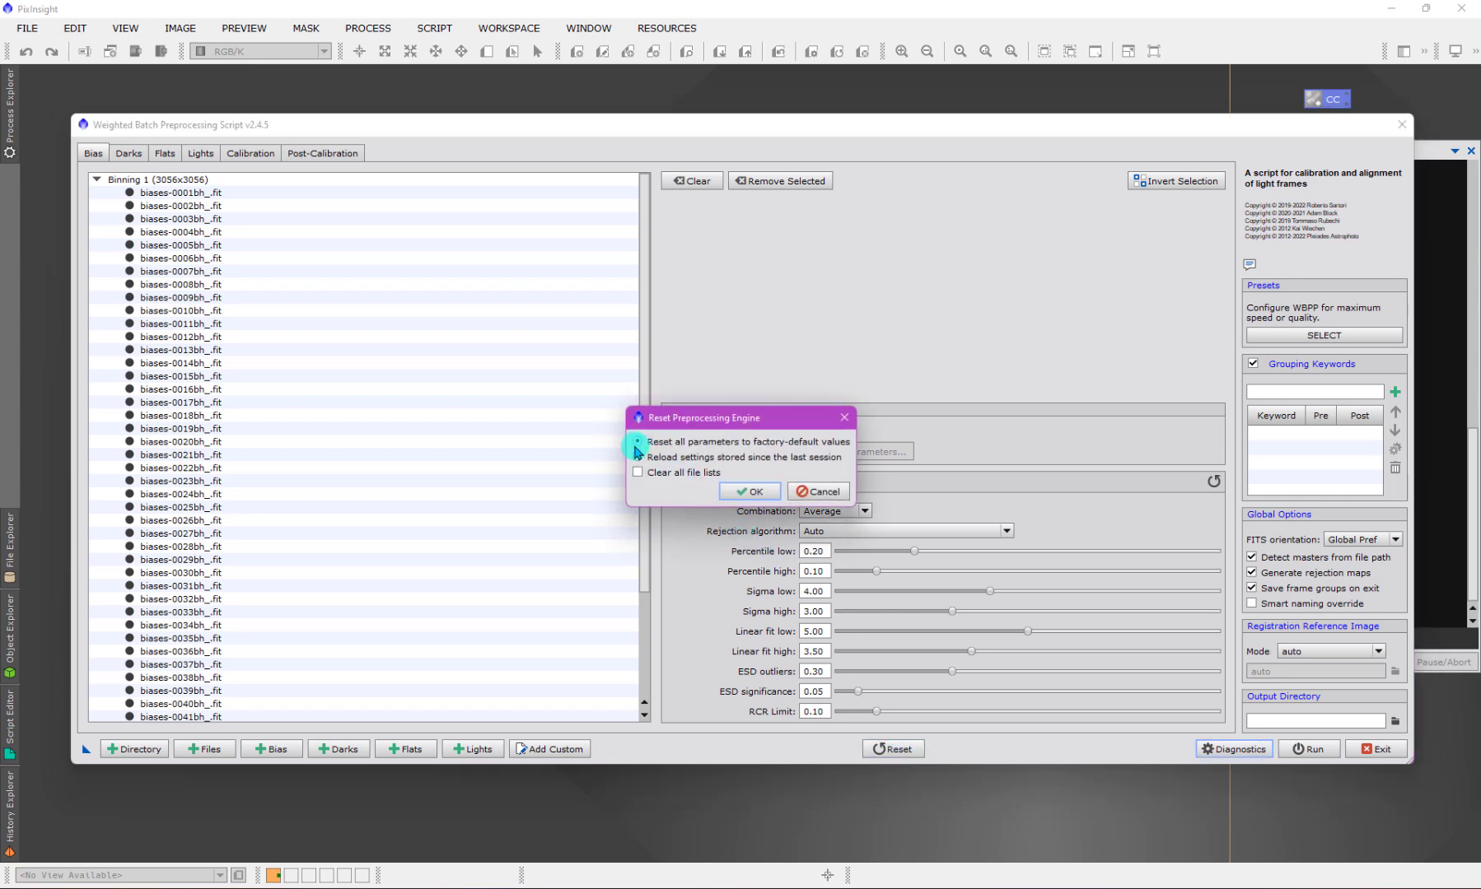
pyautogui.click(638, 472)
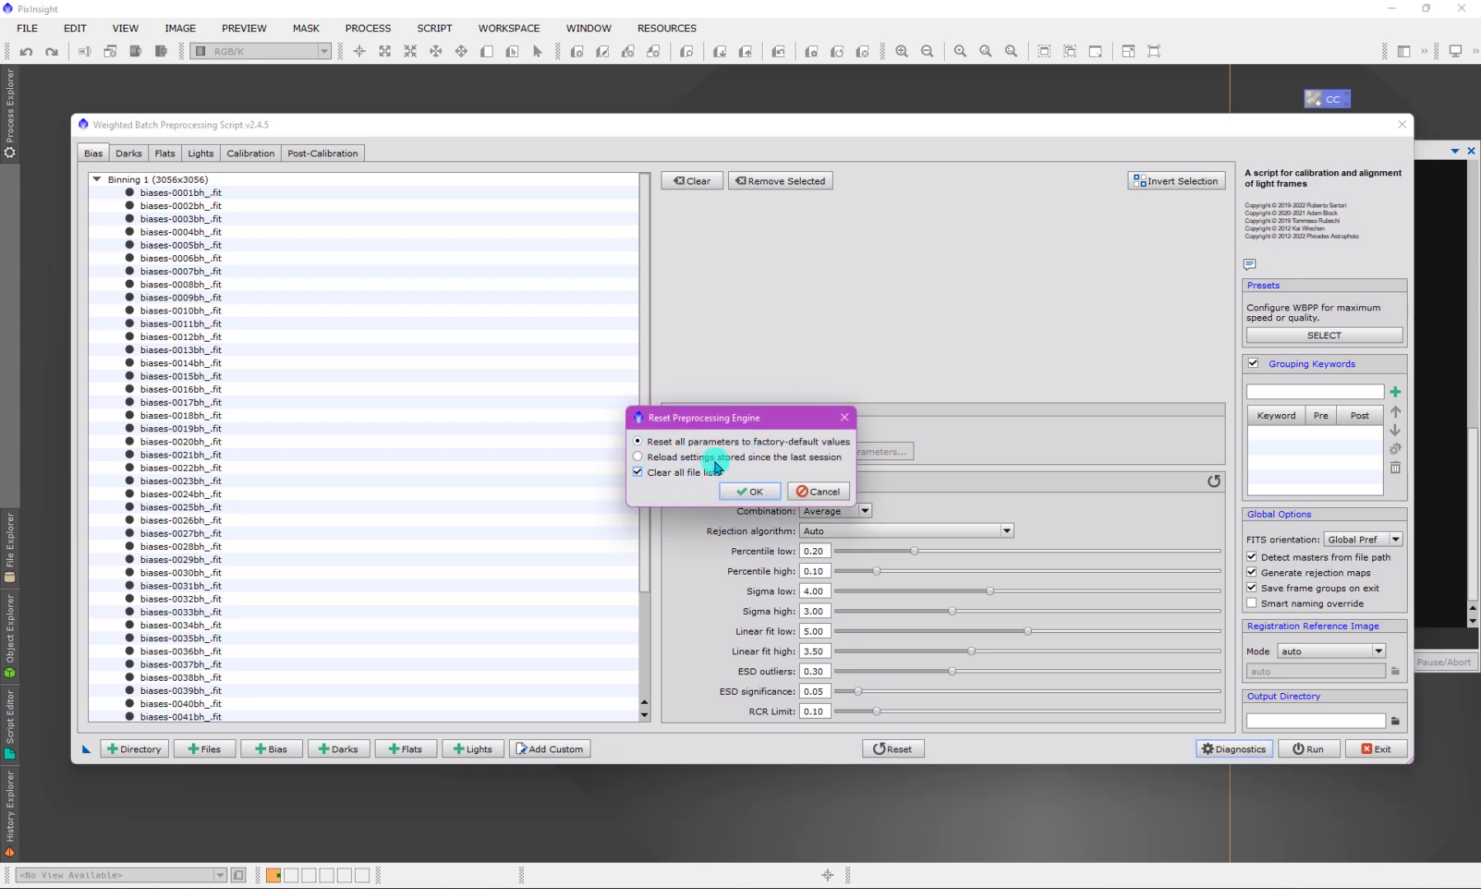
pyautogui.click(749, 491)
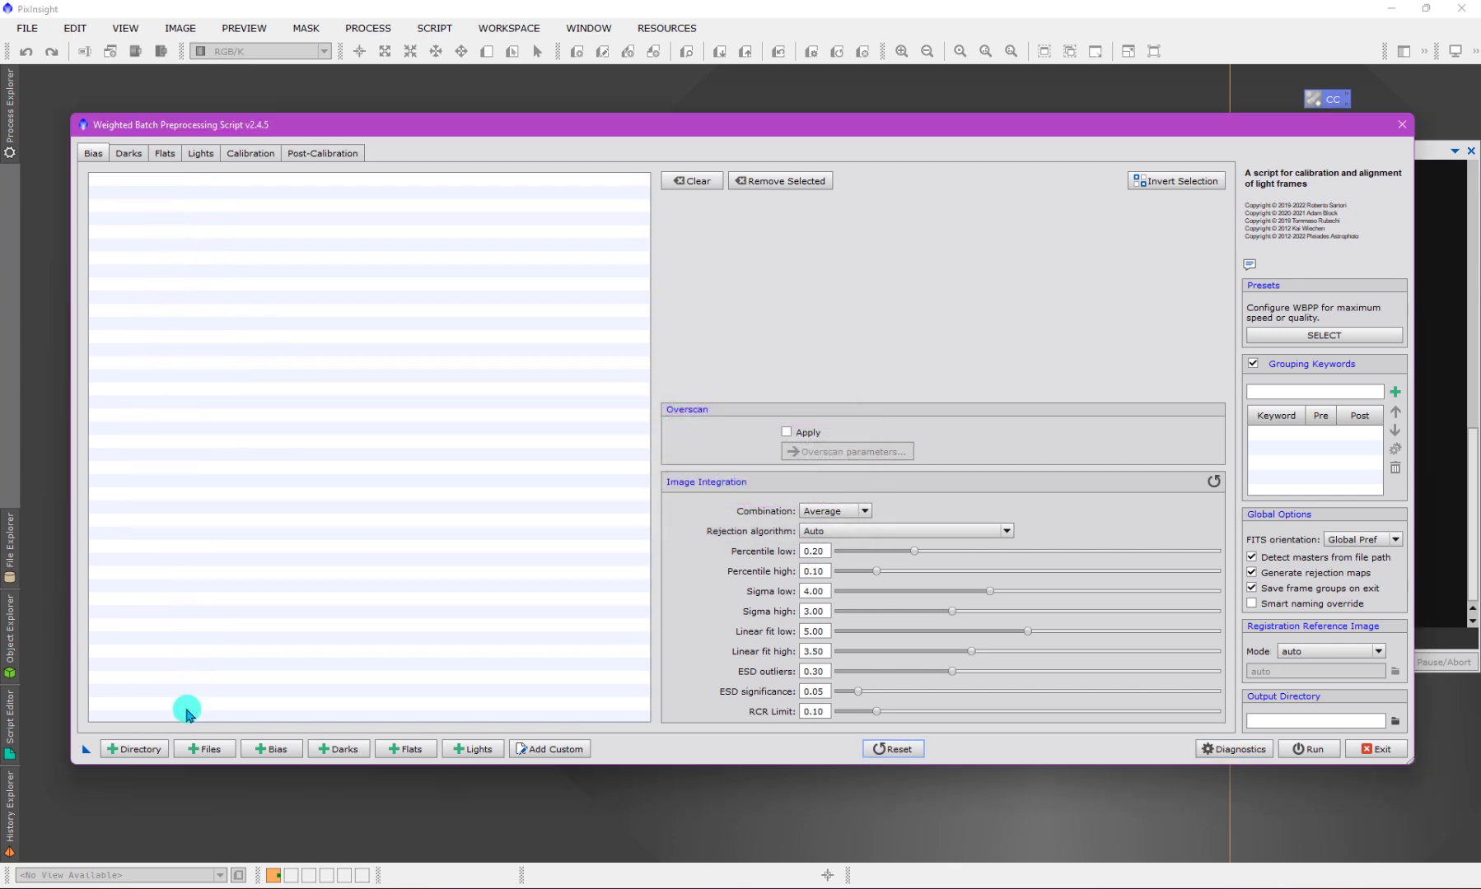
# Pick DracoNeb inside ++_2021_++ as the + Directory root folder
pyautogui.click(148, 749)
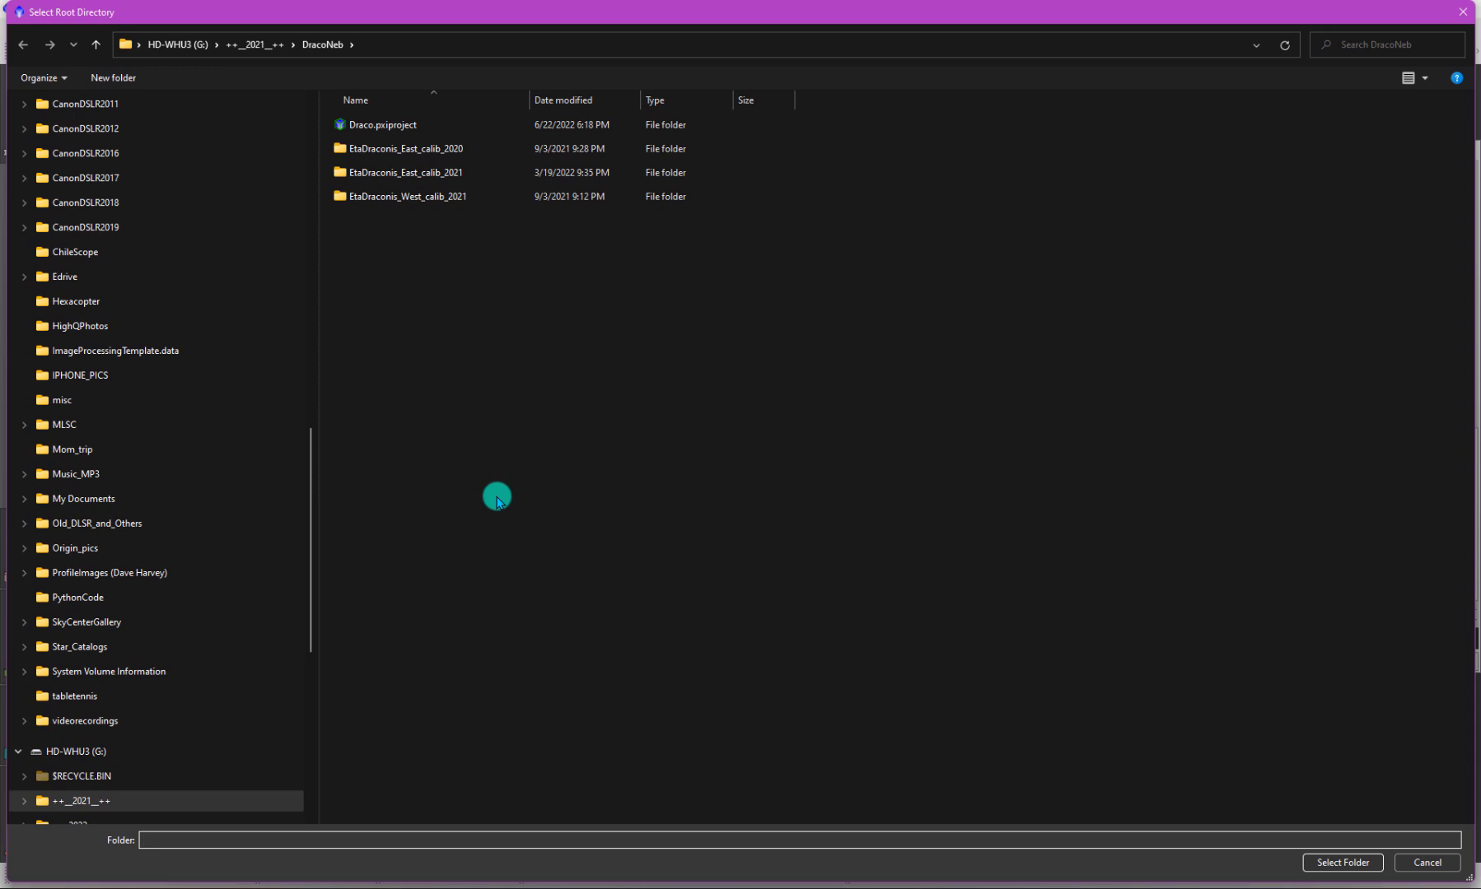
pyautogui.moveTo(530, 14); pyautogui.dragTo(560, 41)
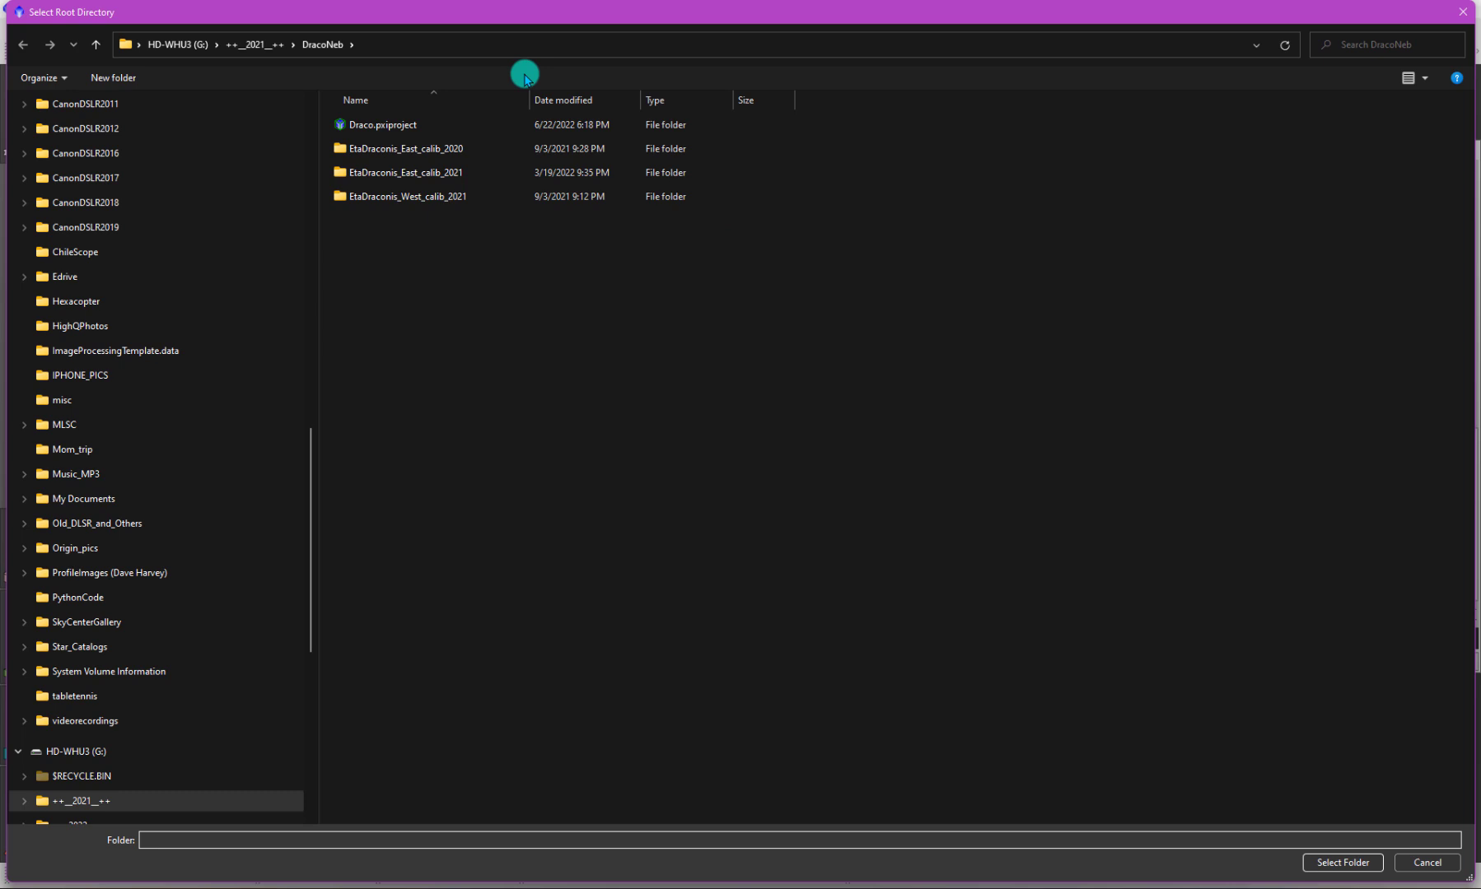
pyautogui.moveTo(513, 21); pyautogui.dragTo(605, 115)
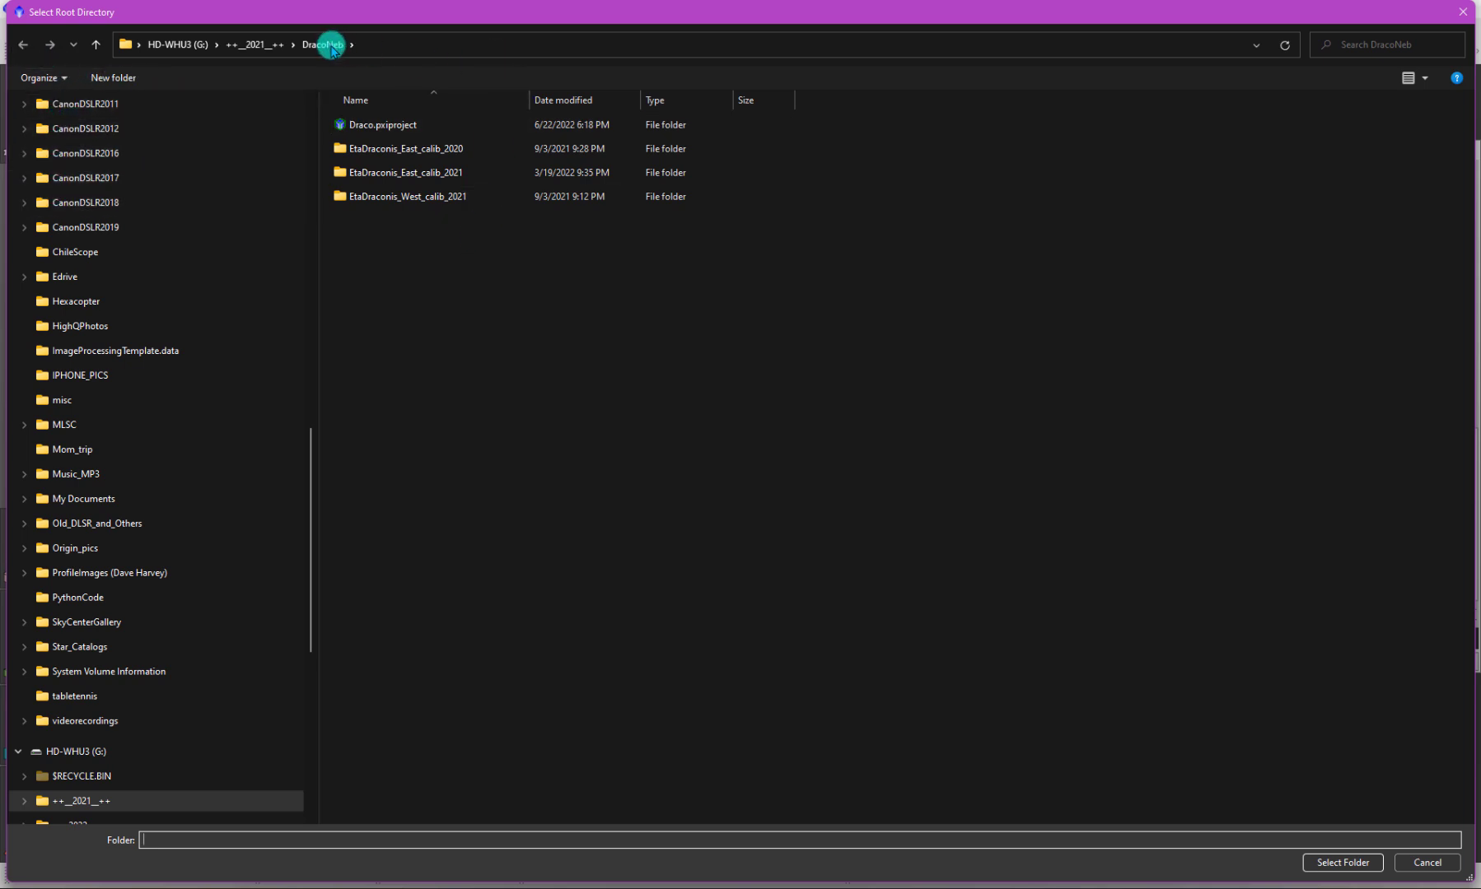
pyautogui.click(256, 44)
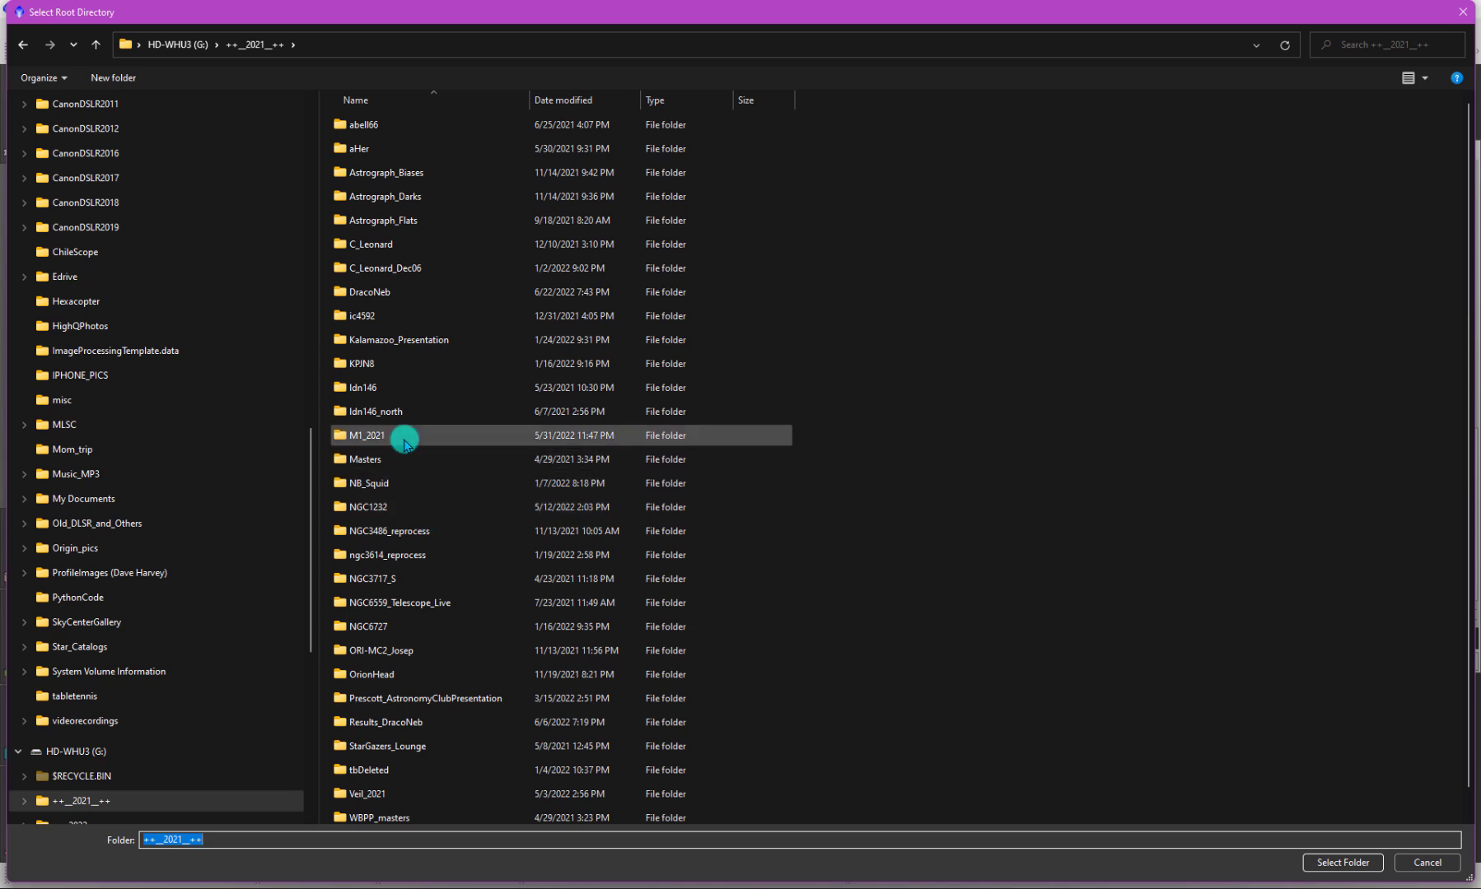
pyautogui.click(390, 292)
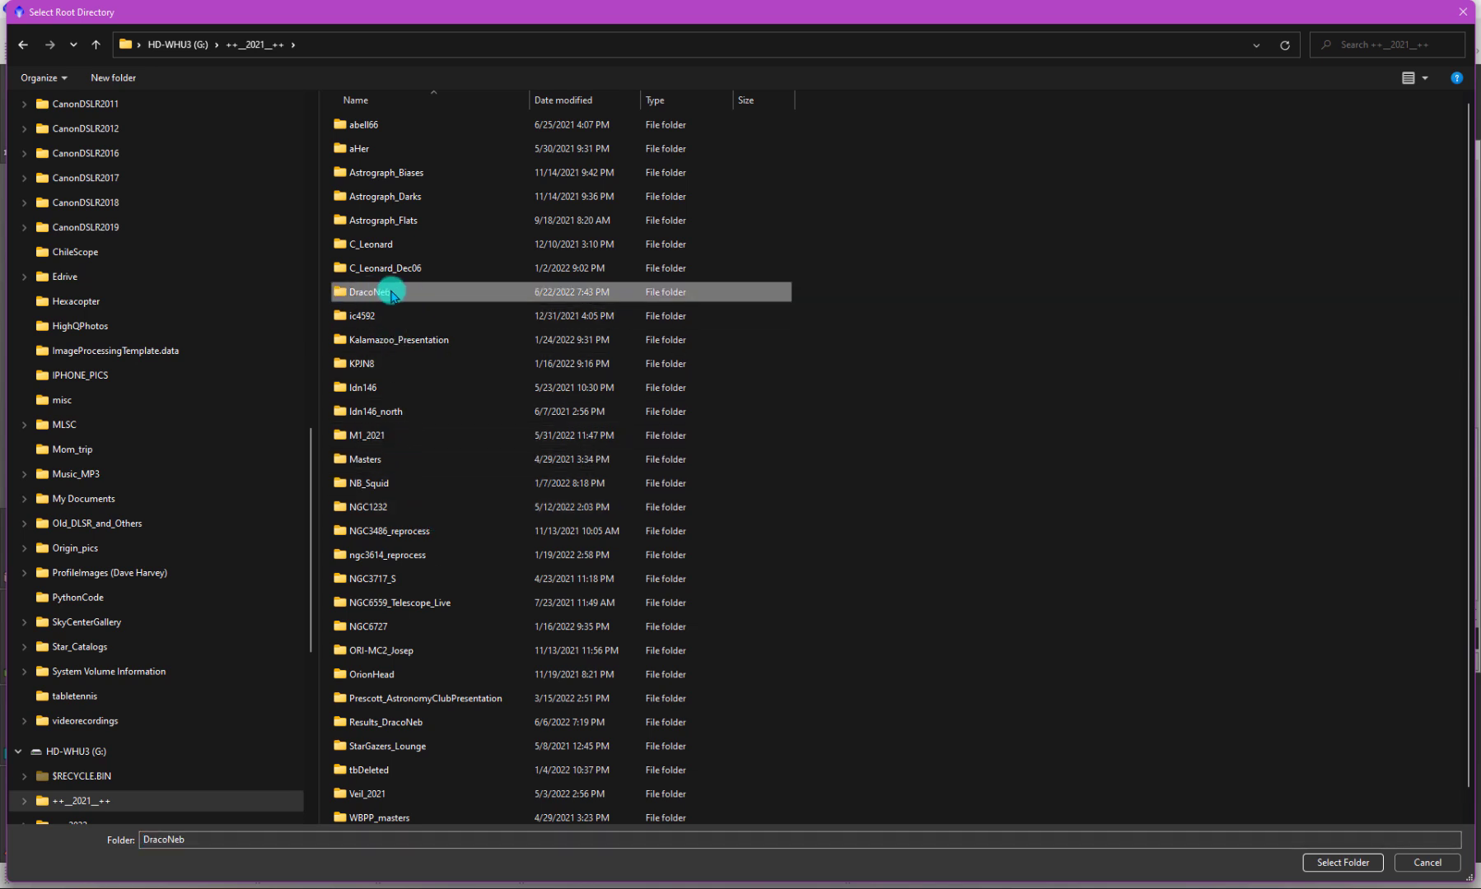
pyautogui.doubleClick(390, 292)
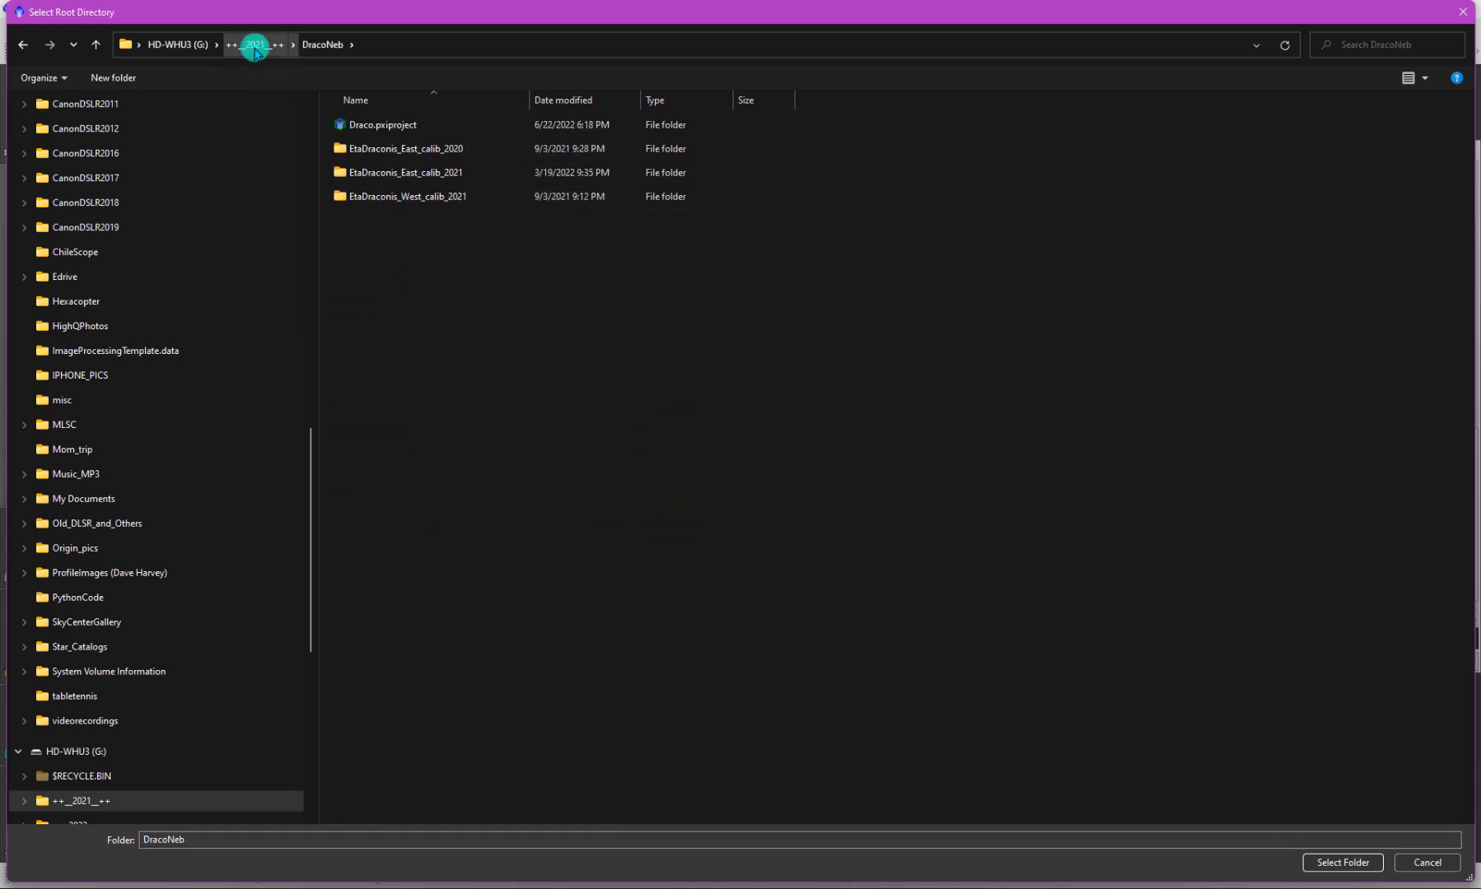
pyautogui.click(254, 45)
pyautogui.click(382, 293)
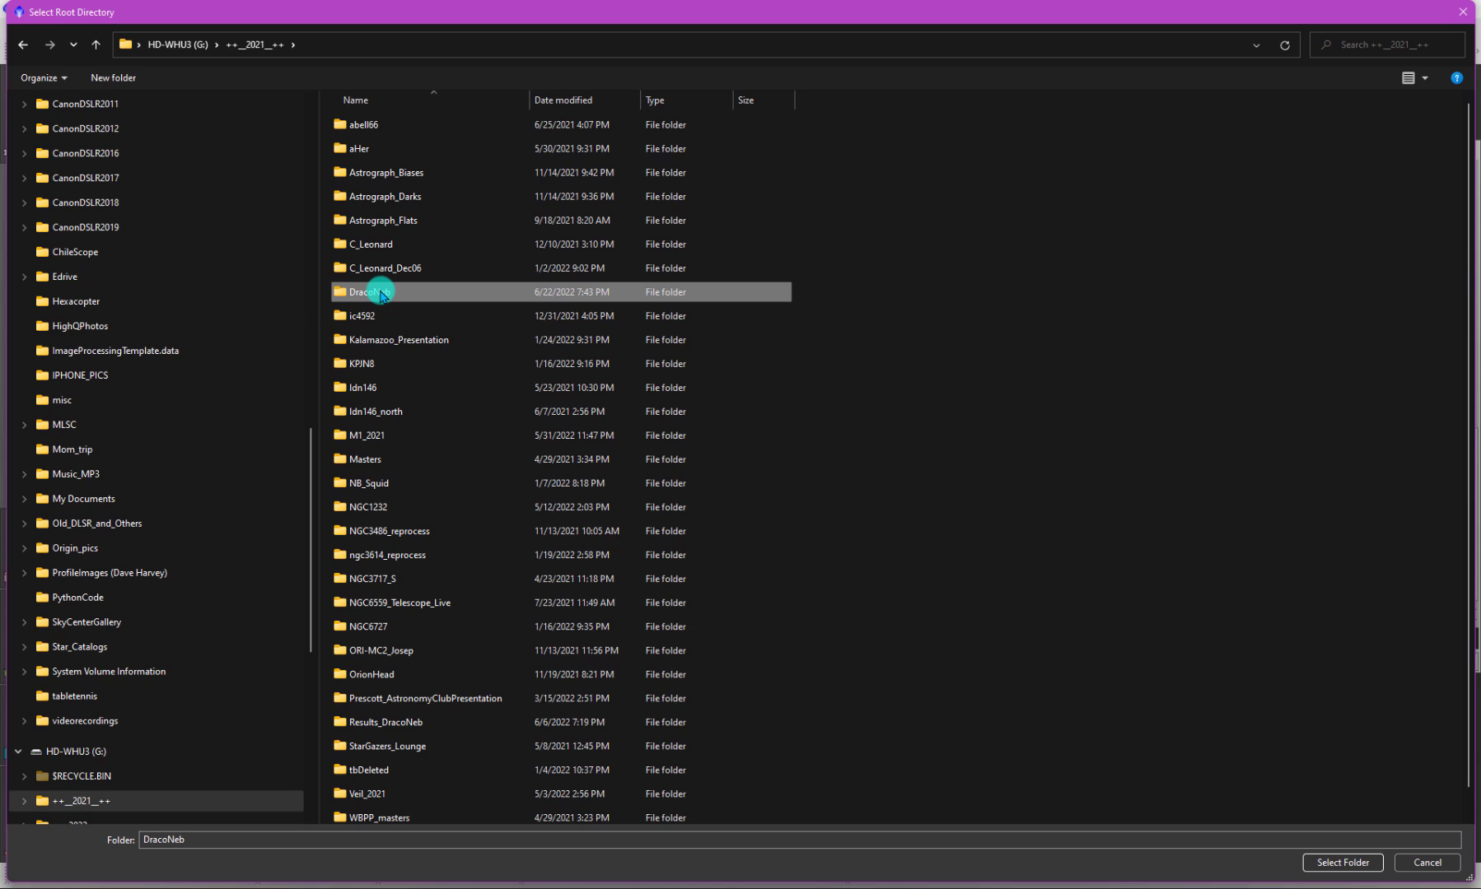
# Load the 597 frames from DracoNeb and close the diagnostic scan report
pyautogui.click(1334, 863)
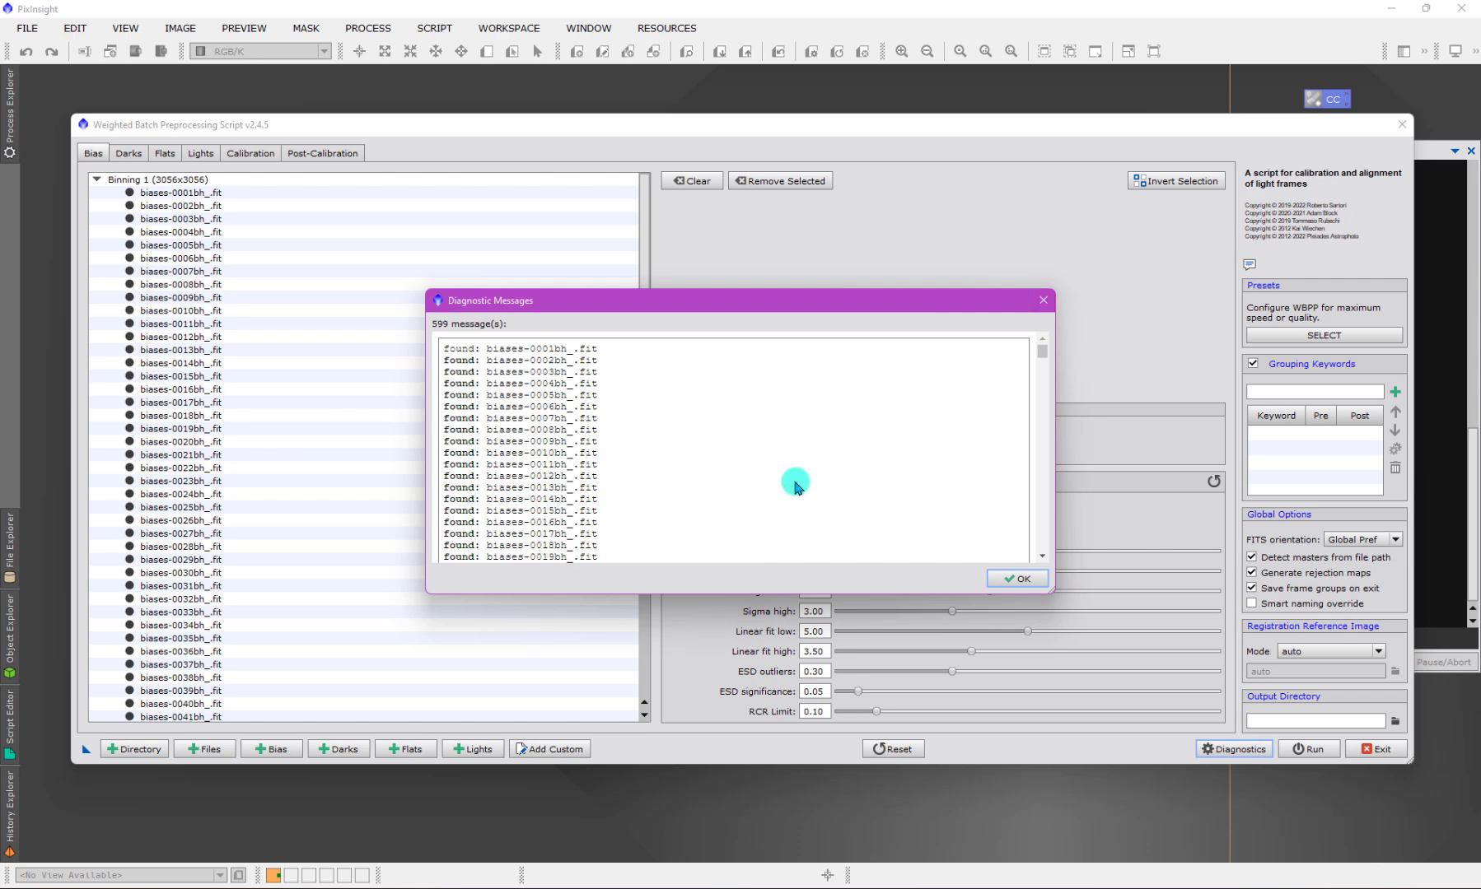
pyautogui.moveTo(1041, 350); pyautogui.dragTo(1043, 560)
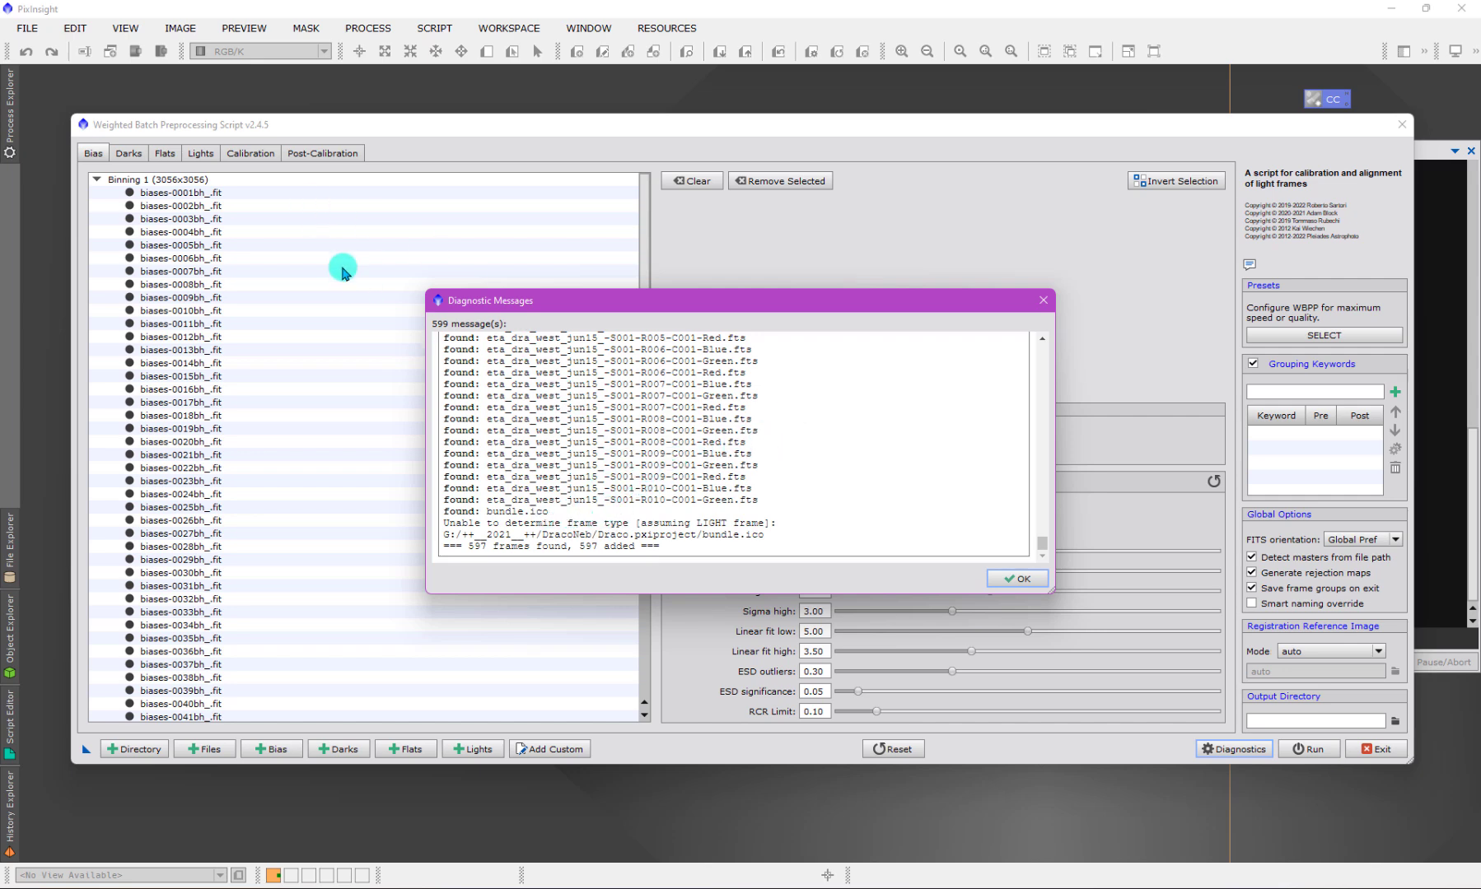
pyautogui.click(1041, 303)
# Remove the Binning 1 (512x512) group holding bundle.ico from the Lights list
pyautogui.click(201, 153)
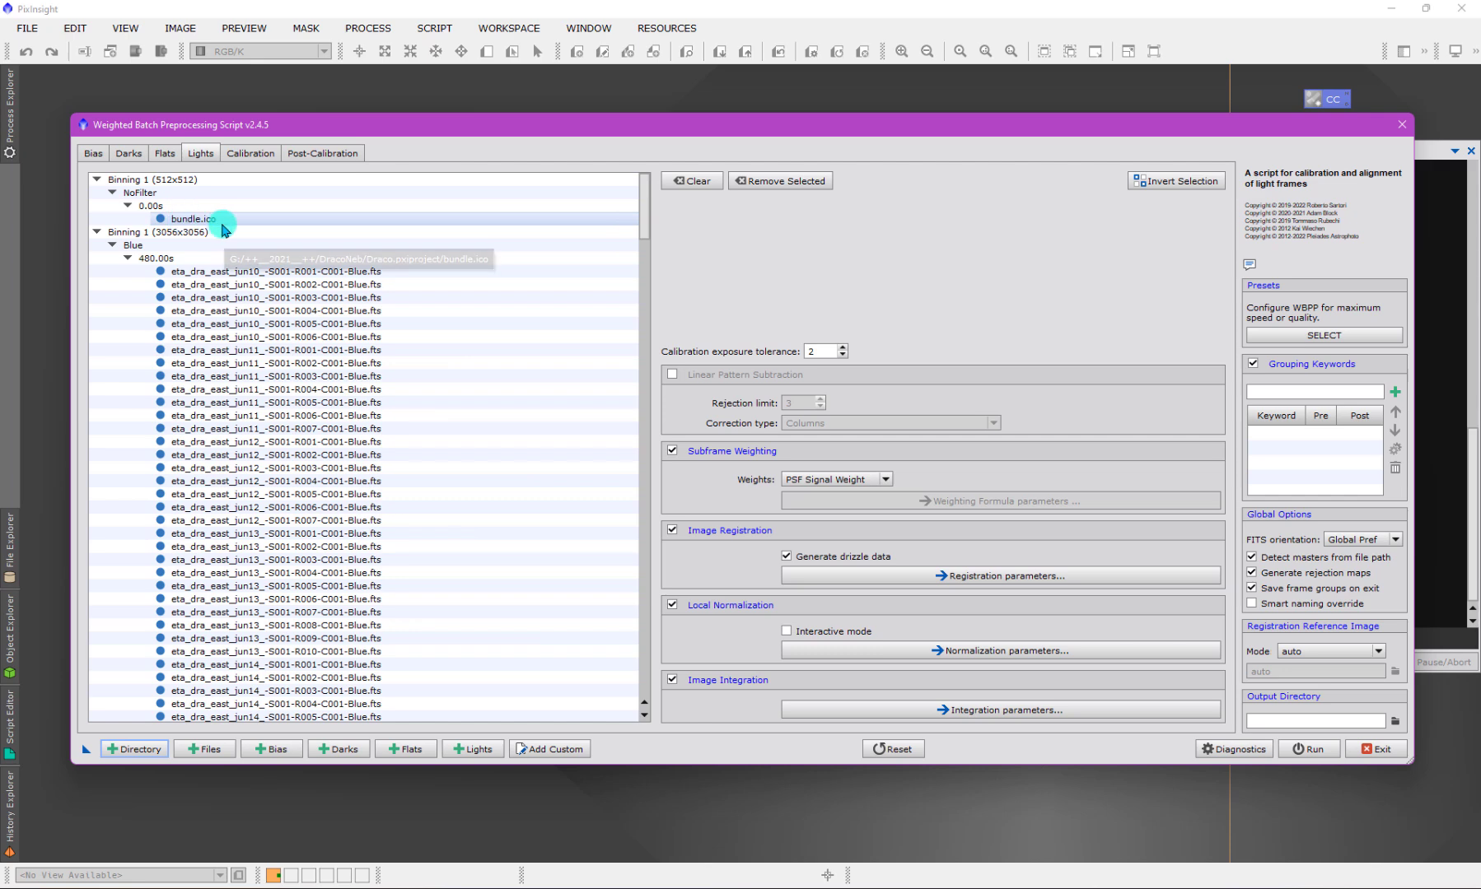
pyautogui.click(169, 180)
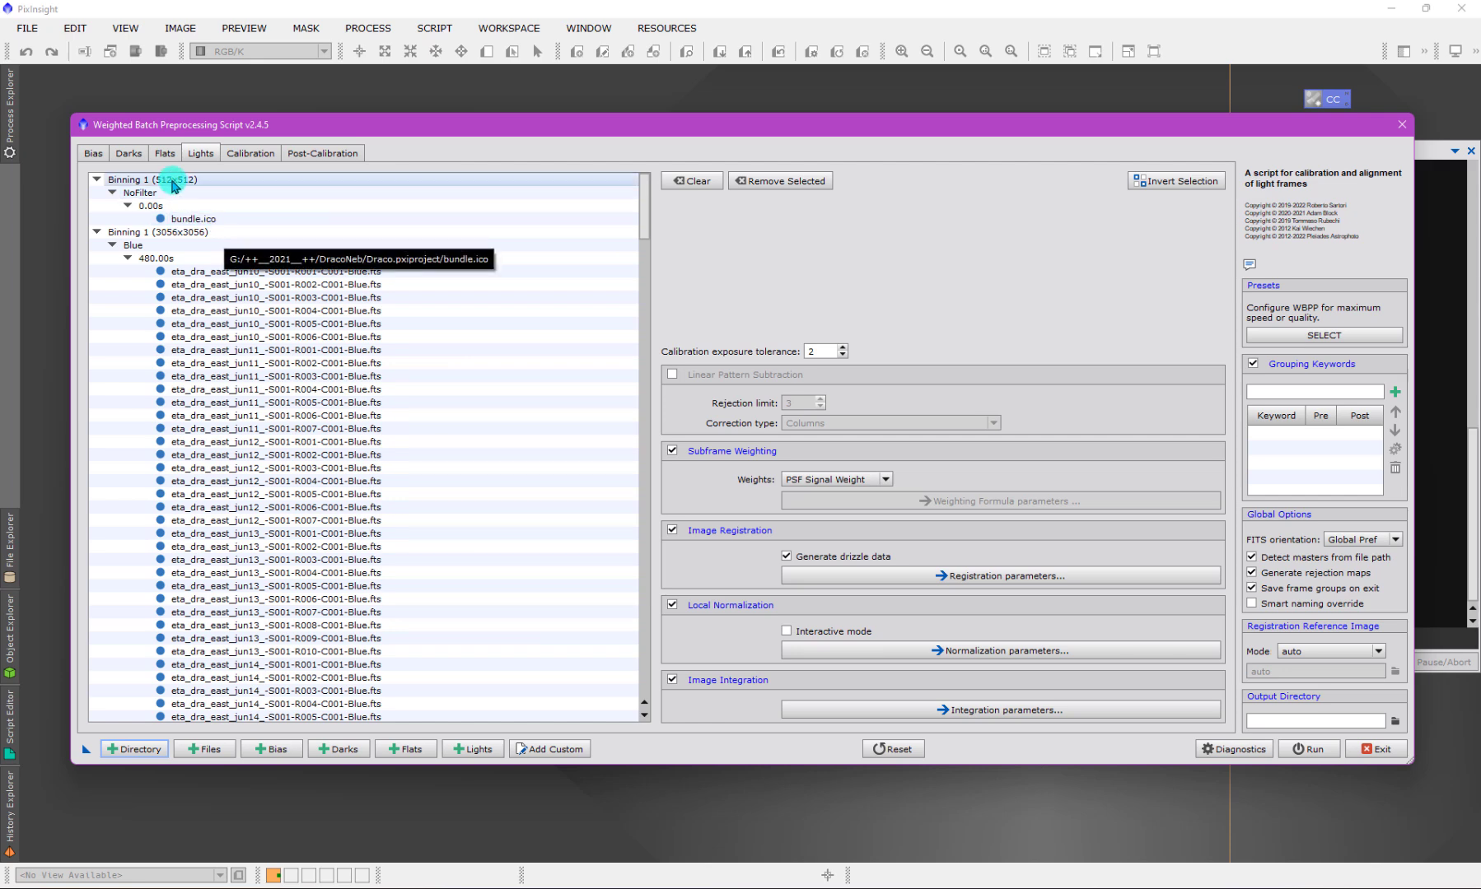
pyautogui.click(763, 183)
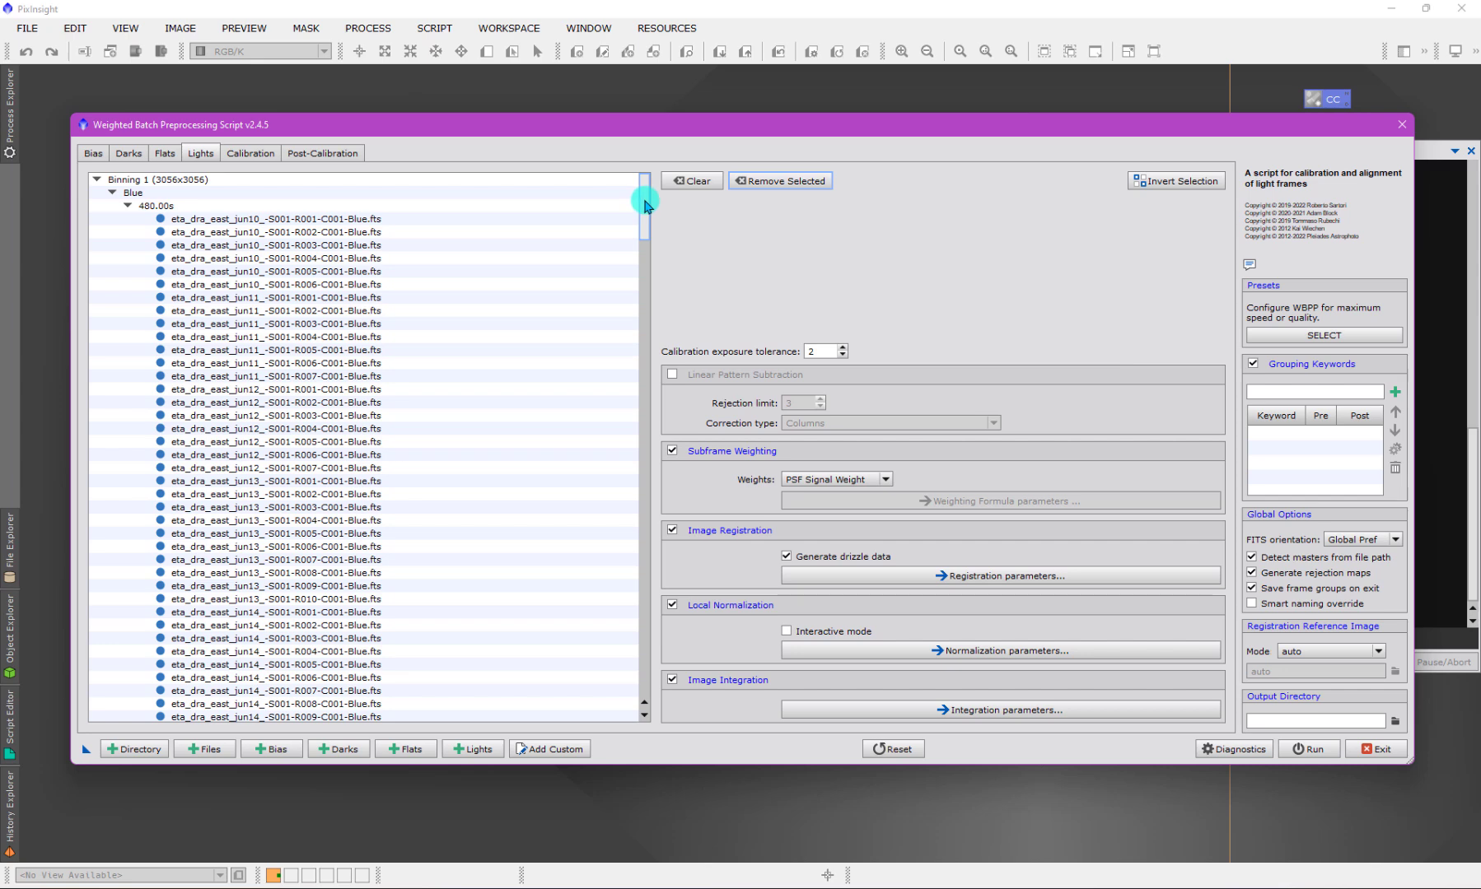
pyautogui.moveTo(645, 204); pyautogui.dragTo(644, 472)
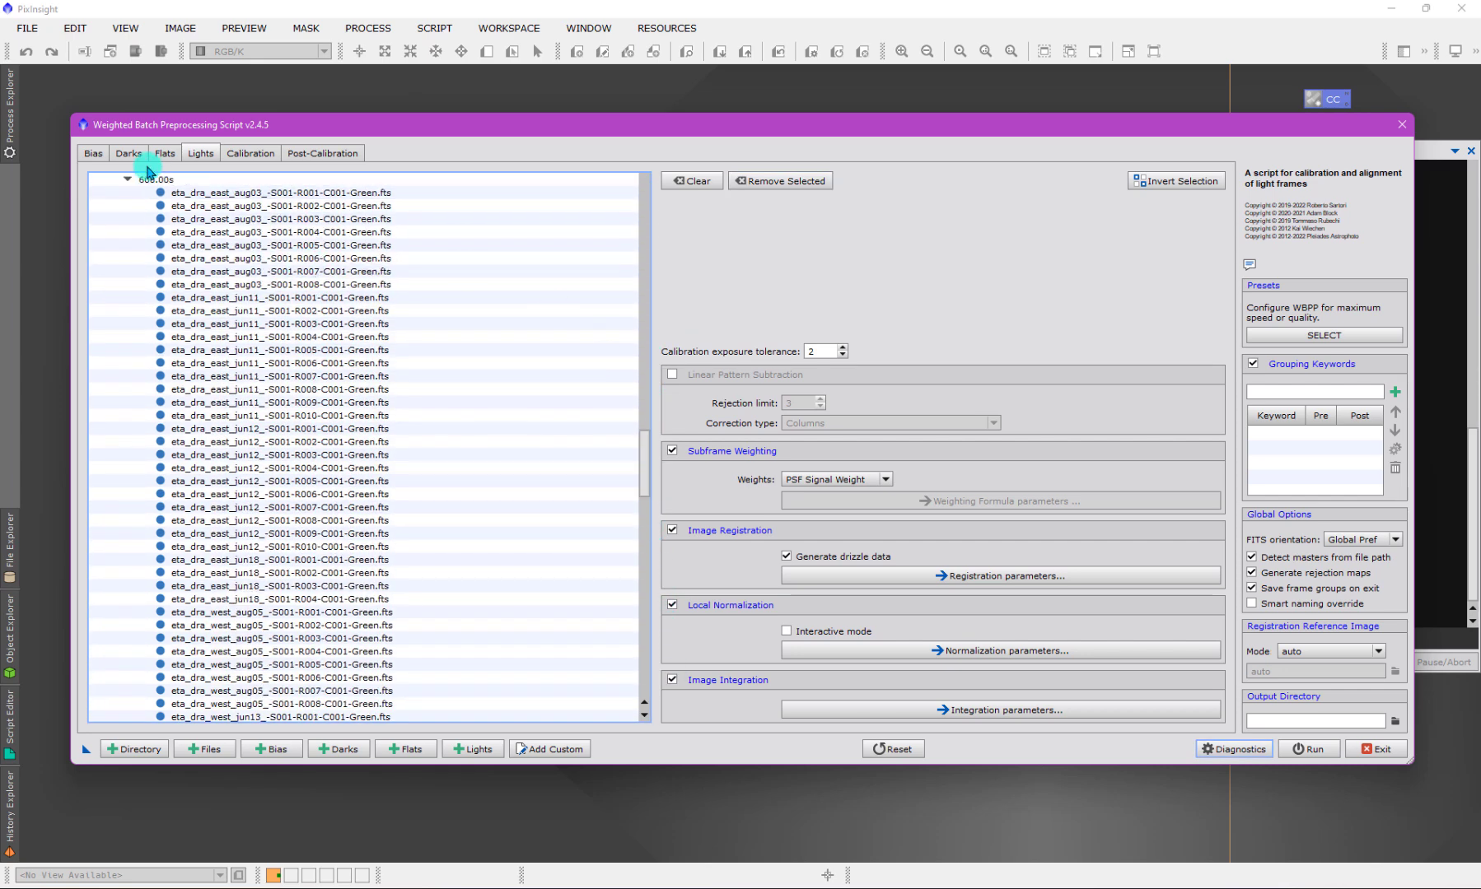
# Inspect the loaded flats, the 480 s and 600 s darks, and the 3056x3056 biases
pyautogui.click(164, 154)
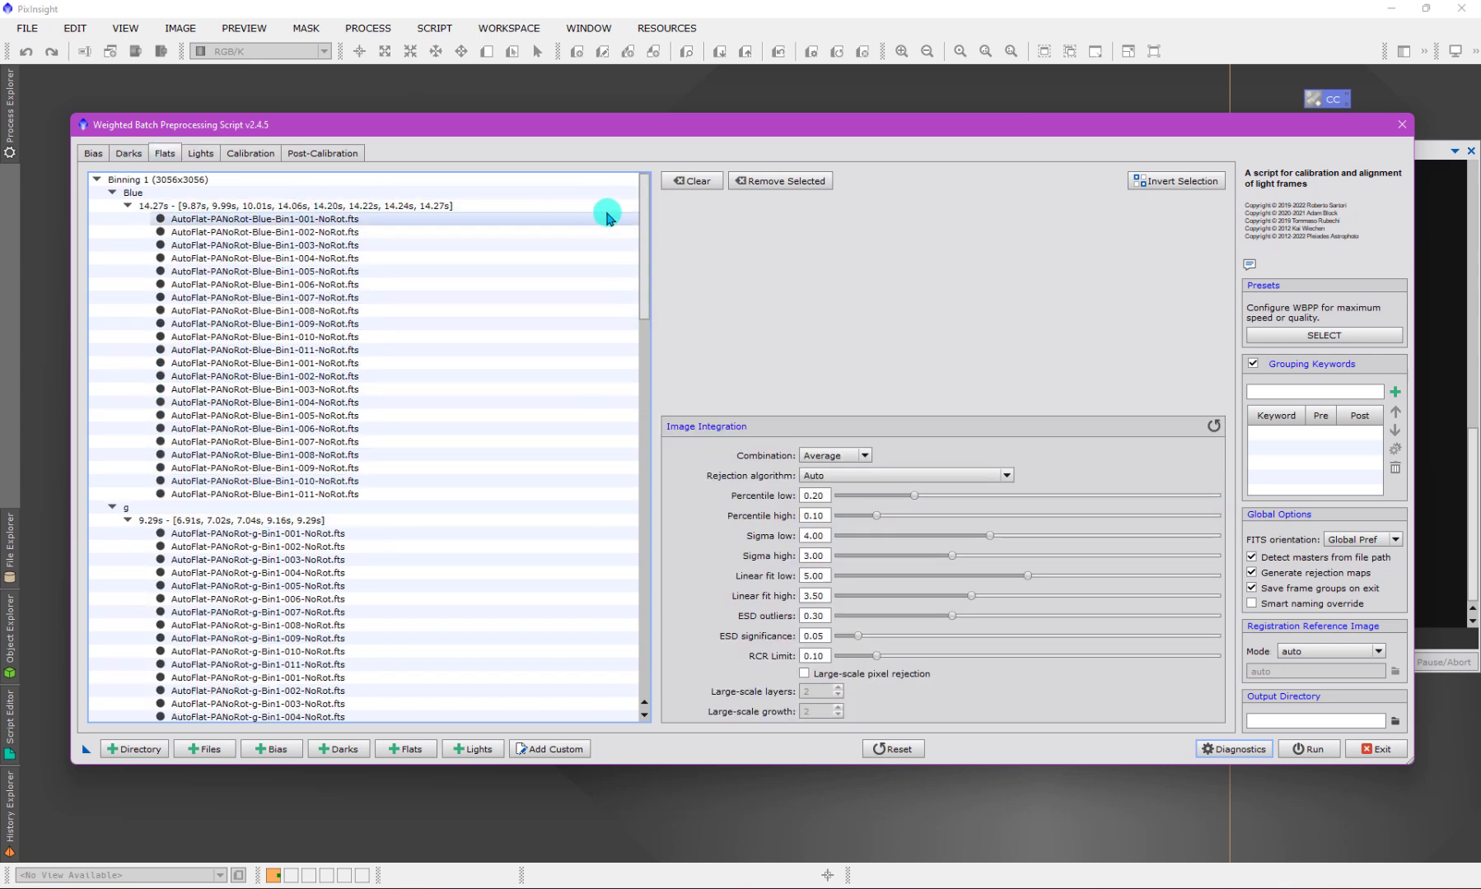
pyautogui.moveTo(645, 210); pyautogui.dragTo(638, 399)
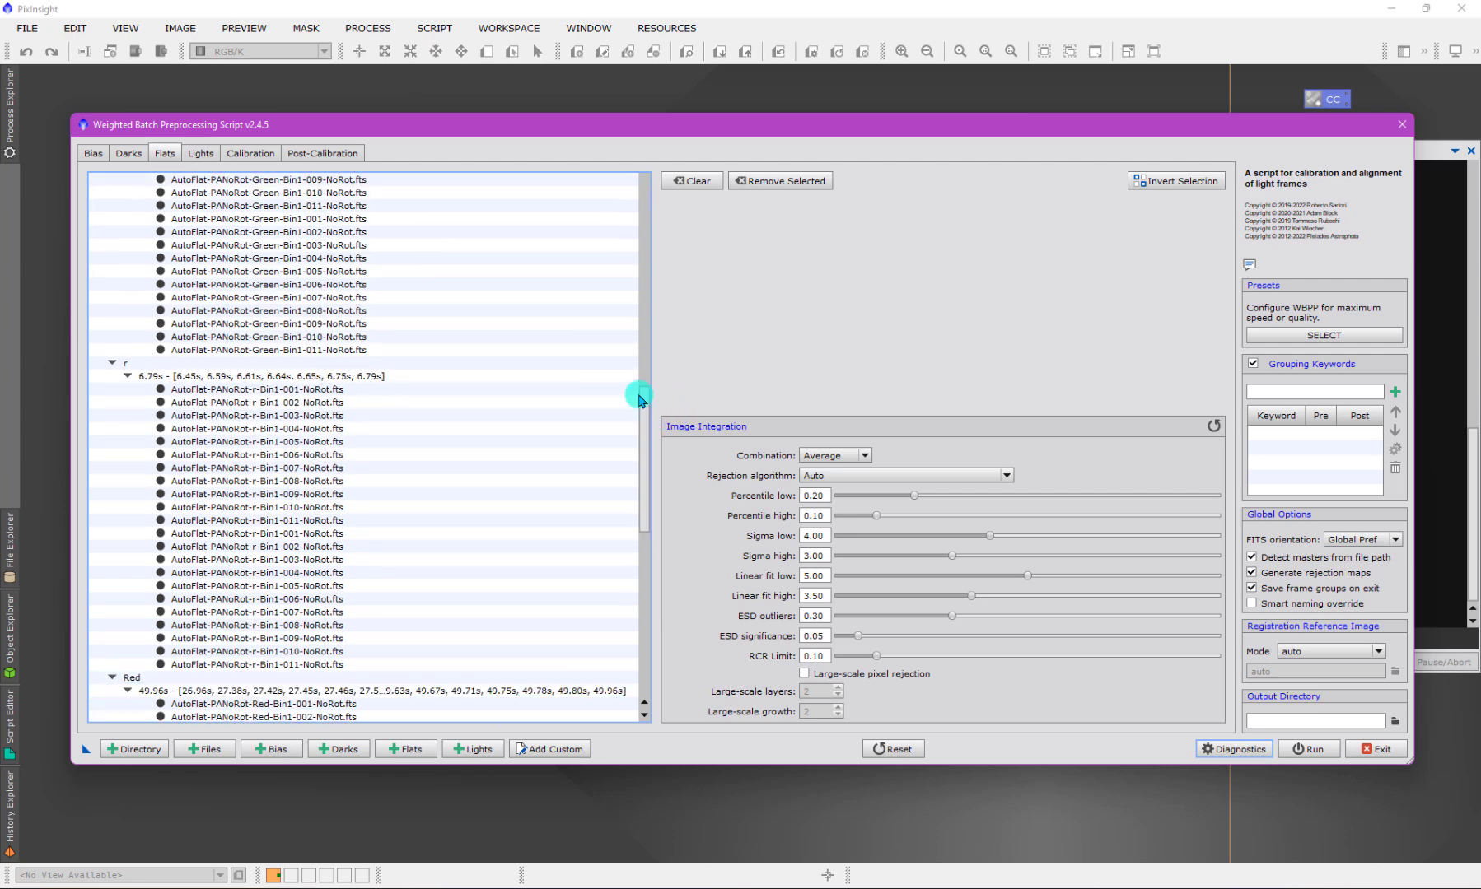
pyautogui.click(128, 153)
pyautogui.moveTo(659, 297); pyautogui.dragTo(672, 242)
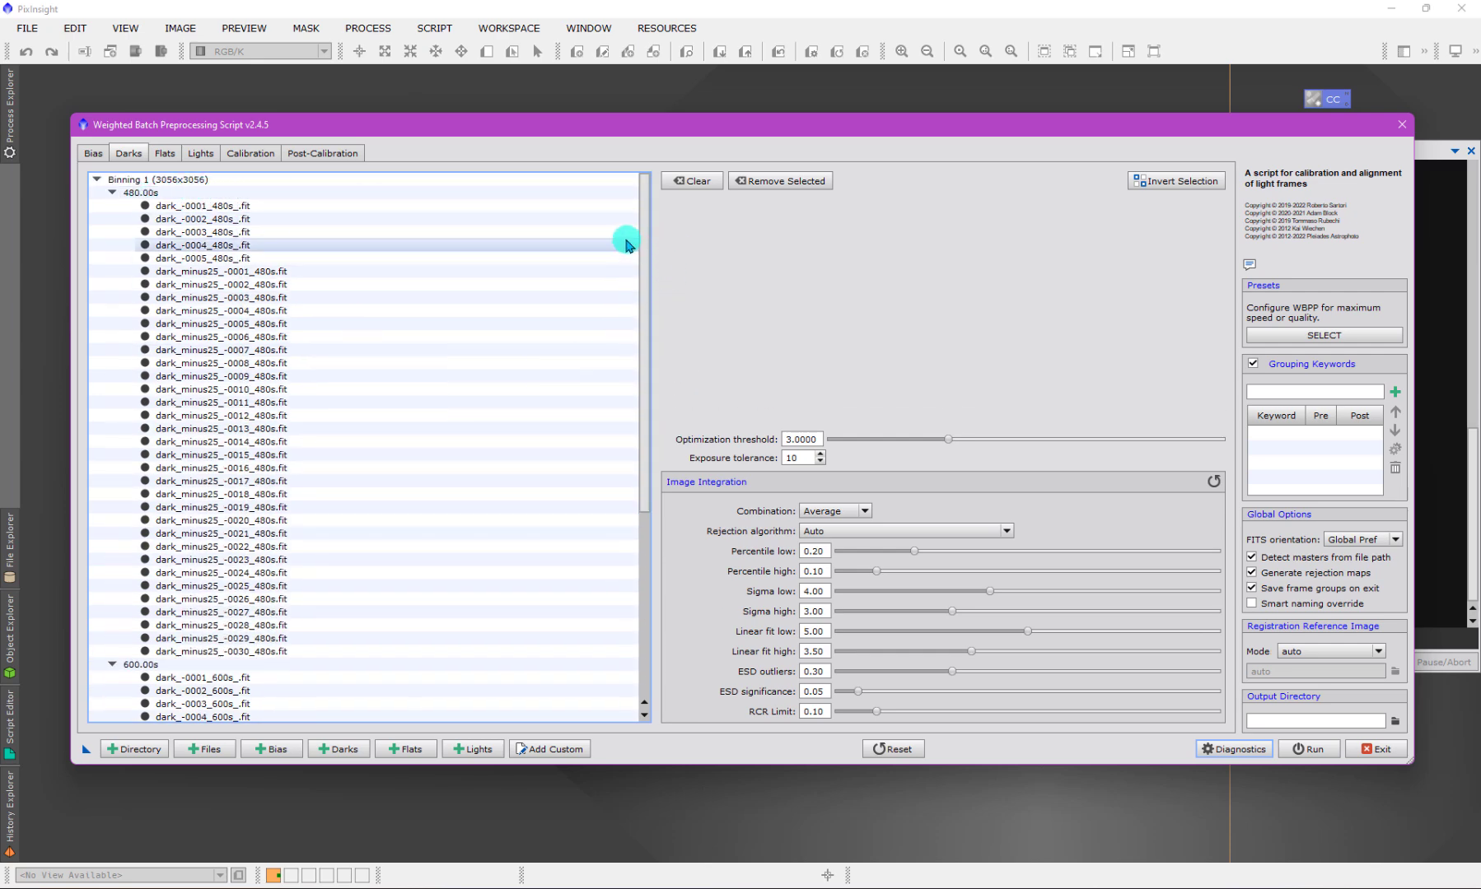
pyautogui.click(93, 154)
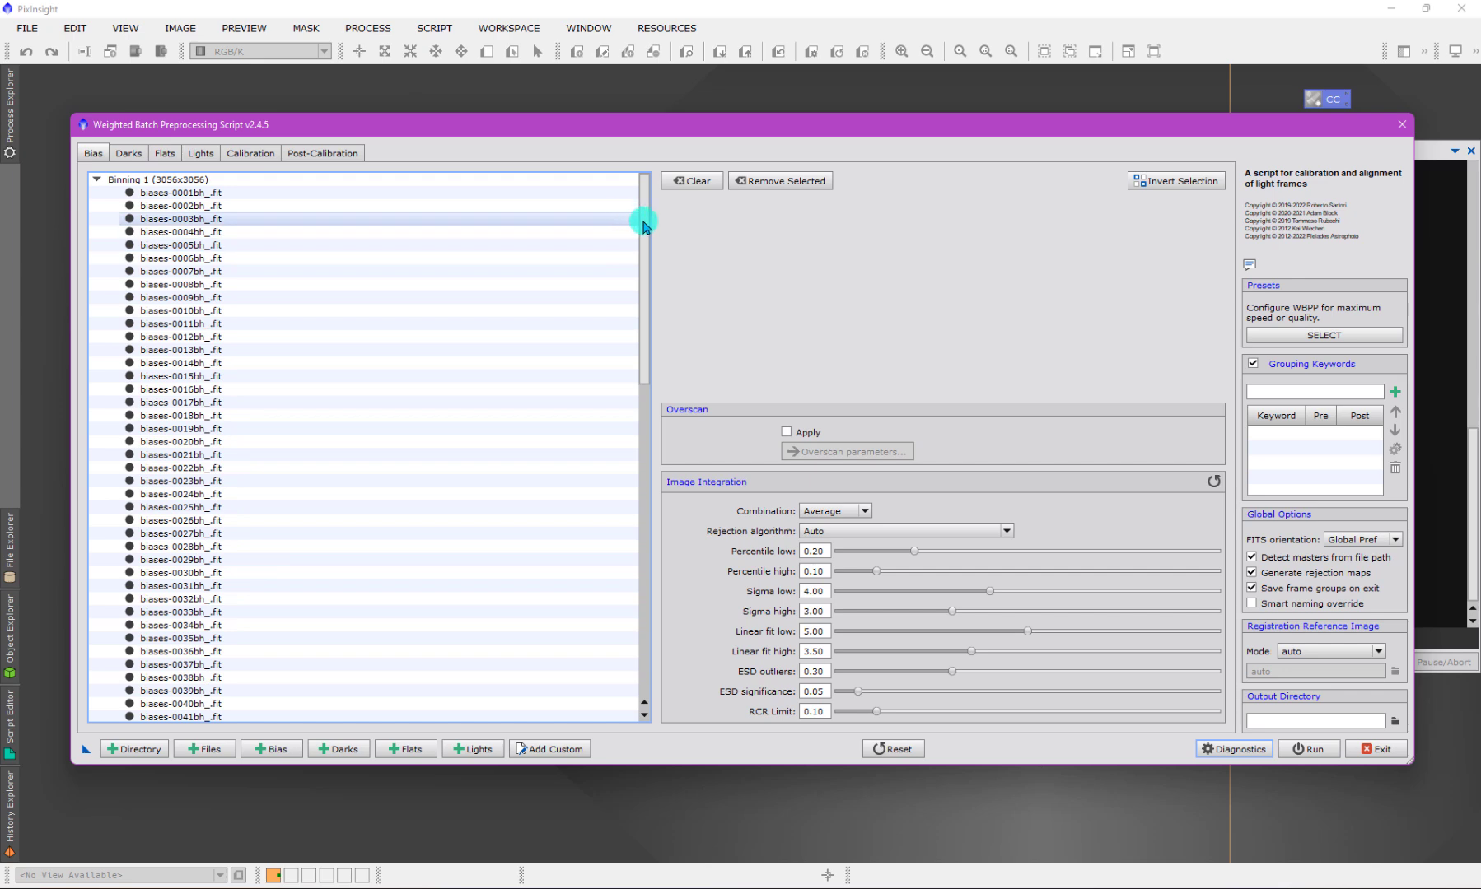
pyautogui.moveTo(644, 217)
pyautogui.mouseDown()
pyautogui.moveTo(701, 568)
pyautogui.moveTo(658, 216)
pyautogui.mouseUp()
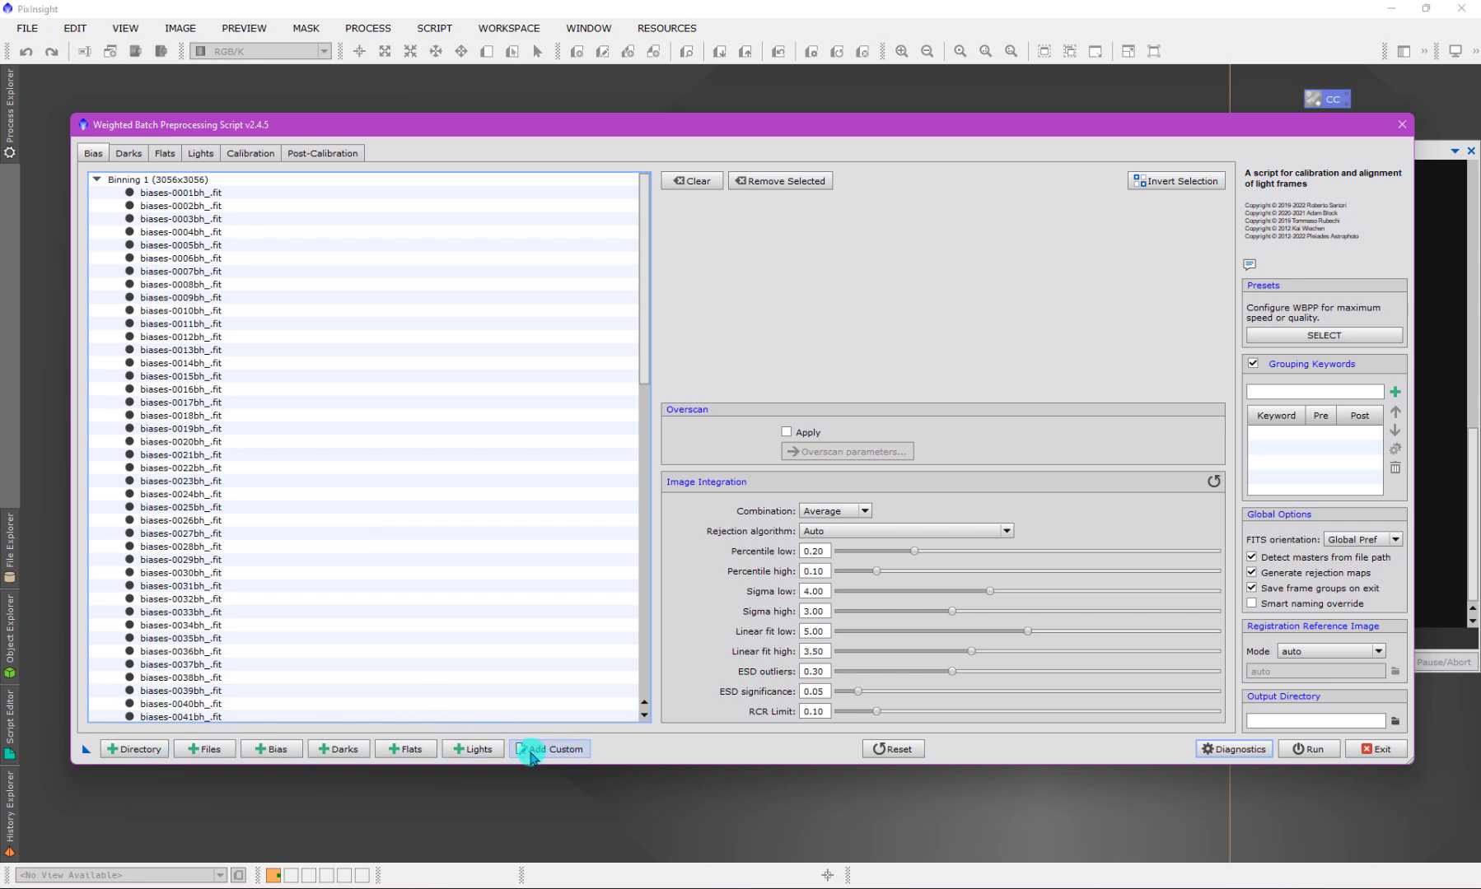
# Reset all parameters to factory defaults with 'Clear all file lists' ticked
pyautogui.click(885, 748)
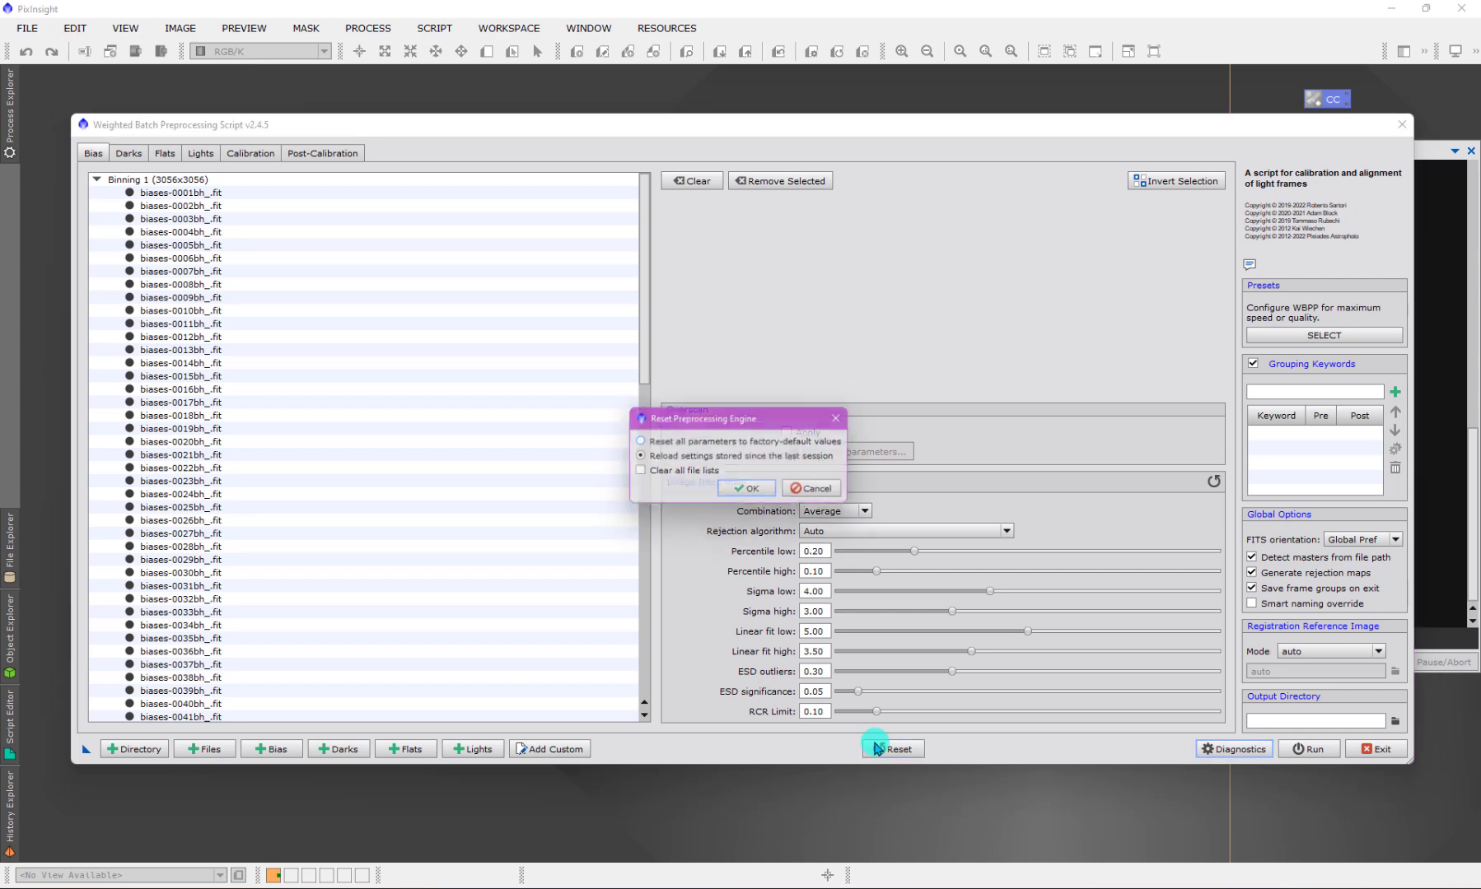
pyautogui.click(640, 445)
pyautogui.click(638, 471)
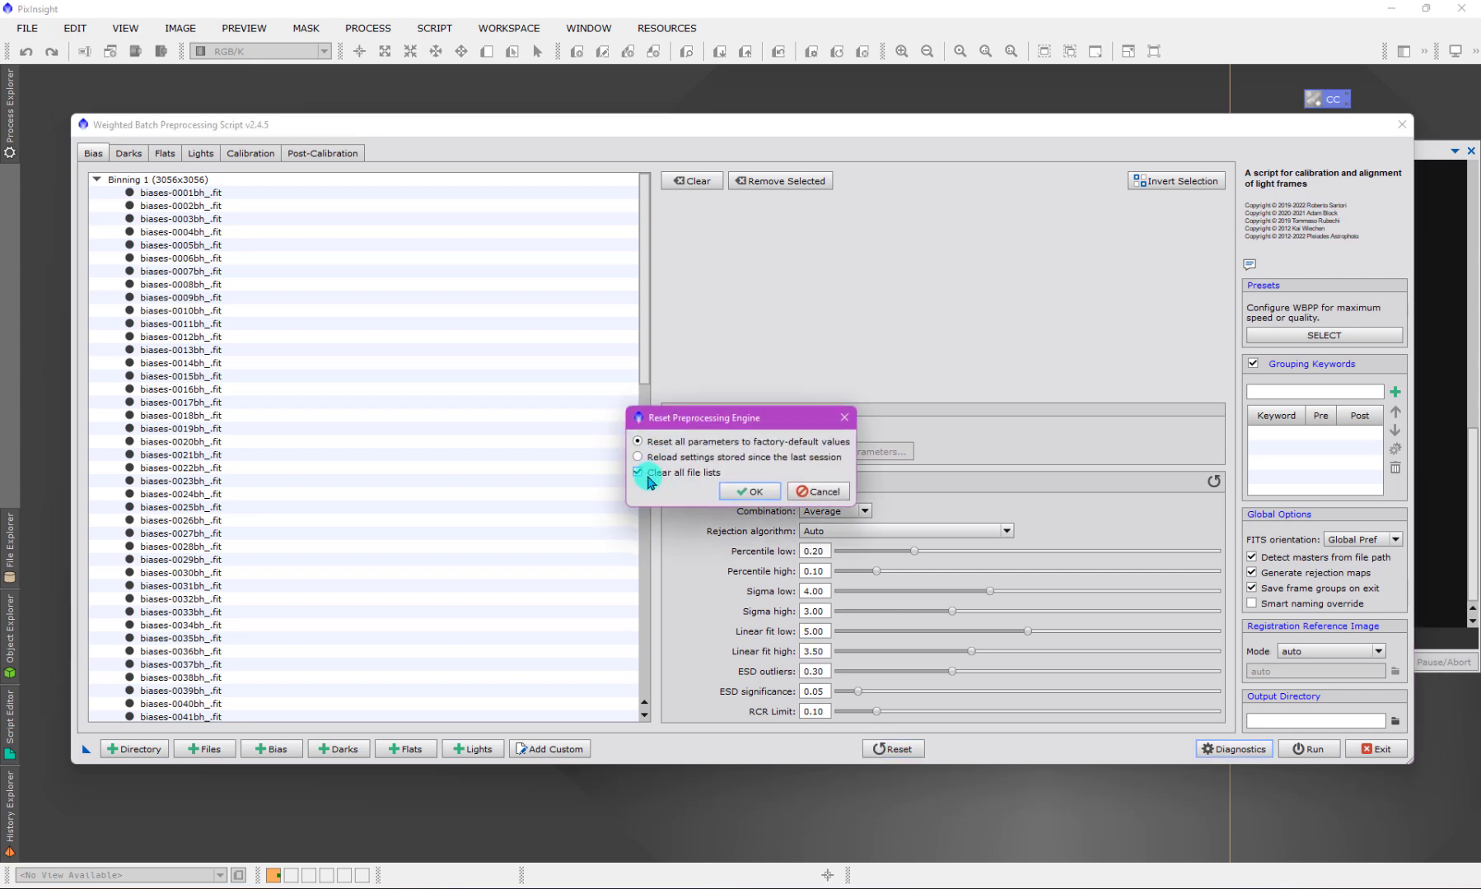
pyautogui.click(738, 494)
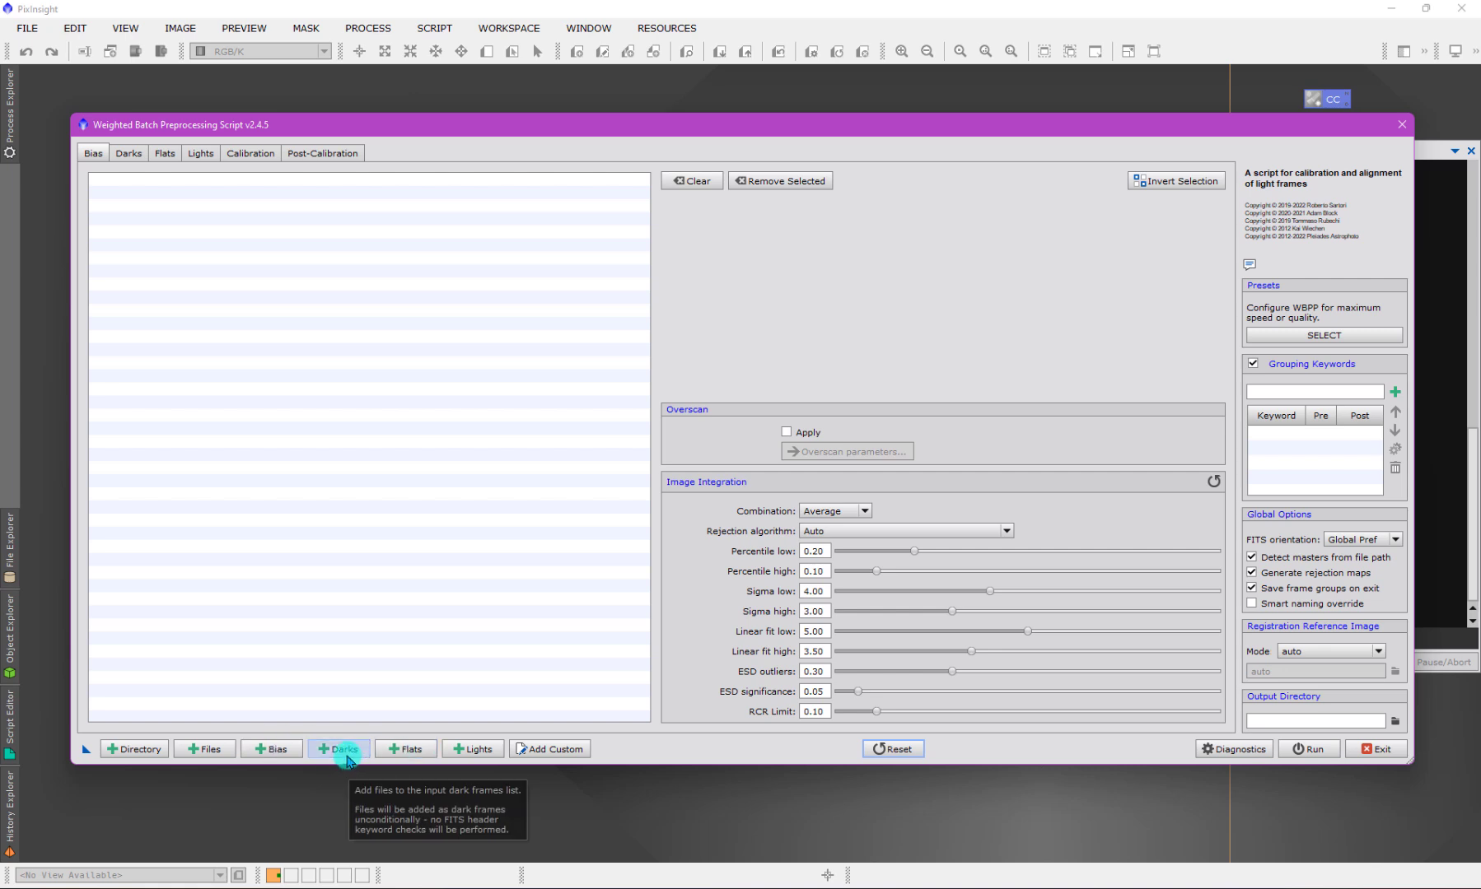
# Check the emptied Darks, Flats and Lights pages, returning to Darks
pyautogui.click(127, 154)
pyautogui.click(163, 154)
pyautogui.click(199, 154)
pyautogui.click(130, 154)
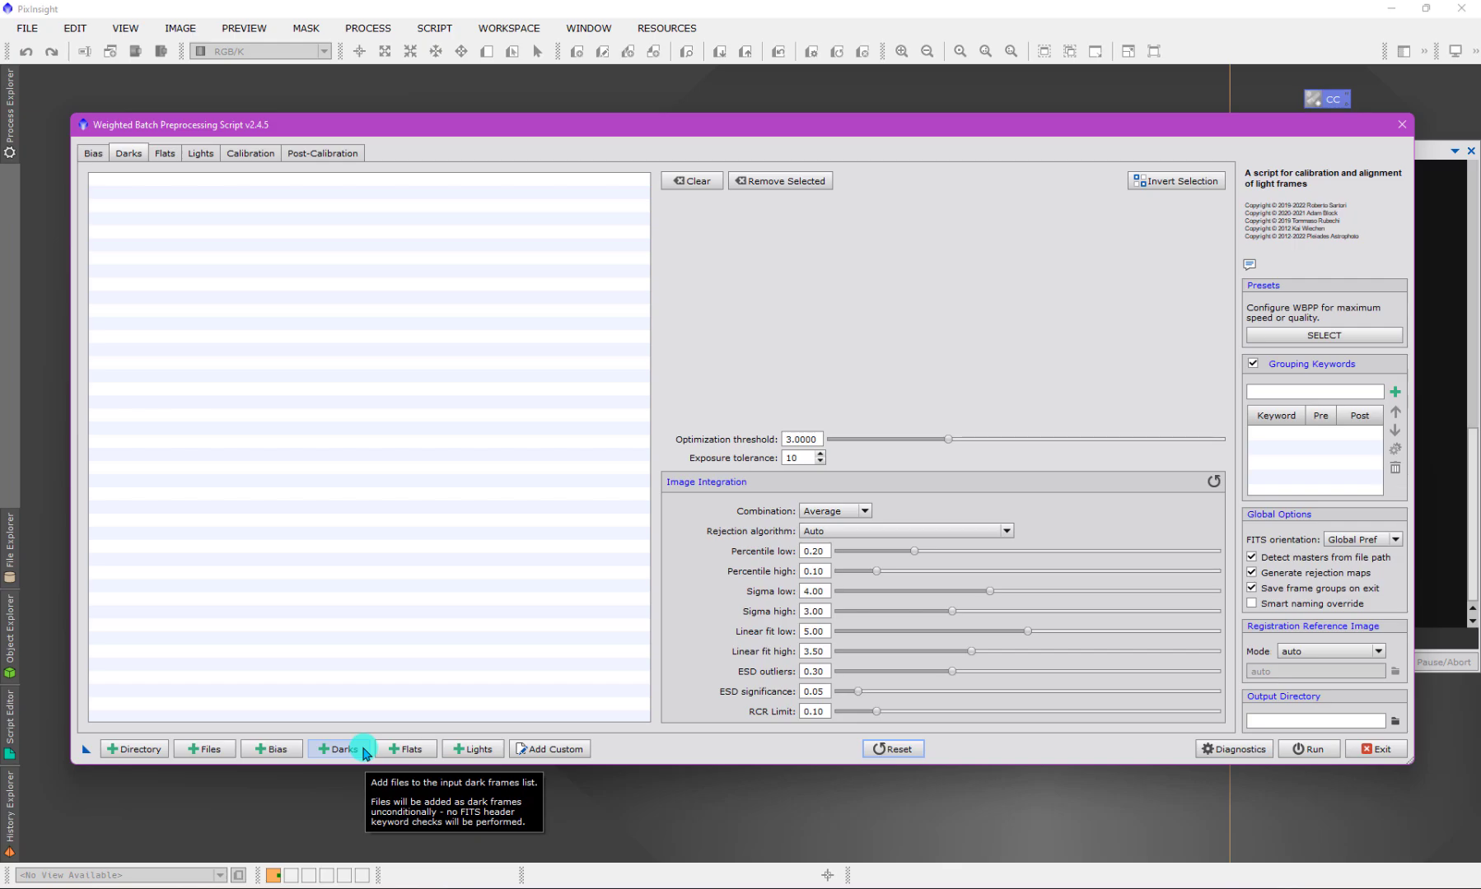
# Add the 18 jun9–jun10 eta_dra_east files from EtaDraconis_East_calib_2020 as darks
pyautogui.click(363, 749)
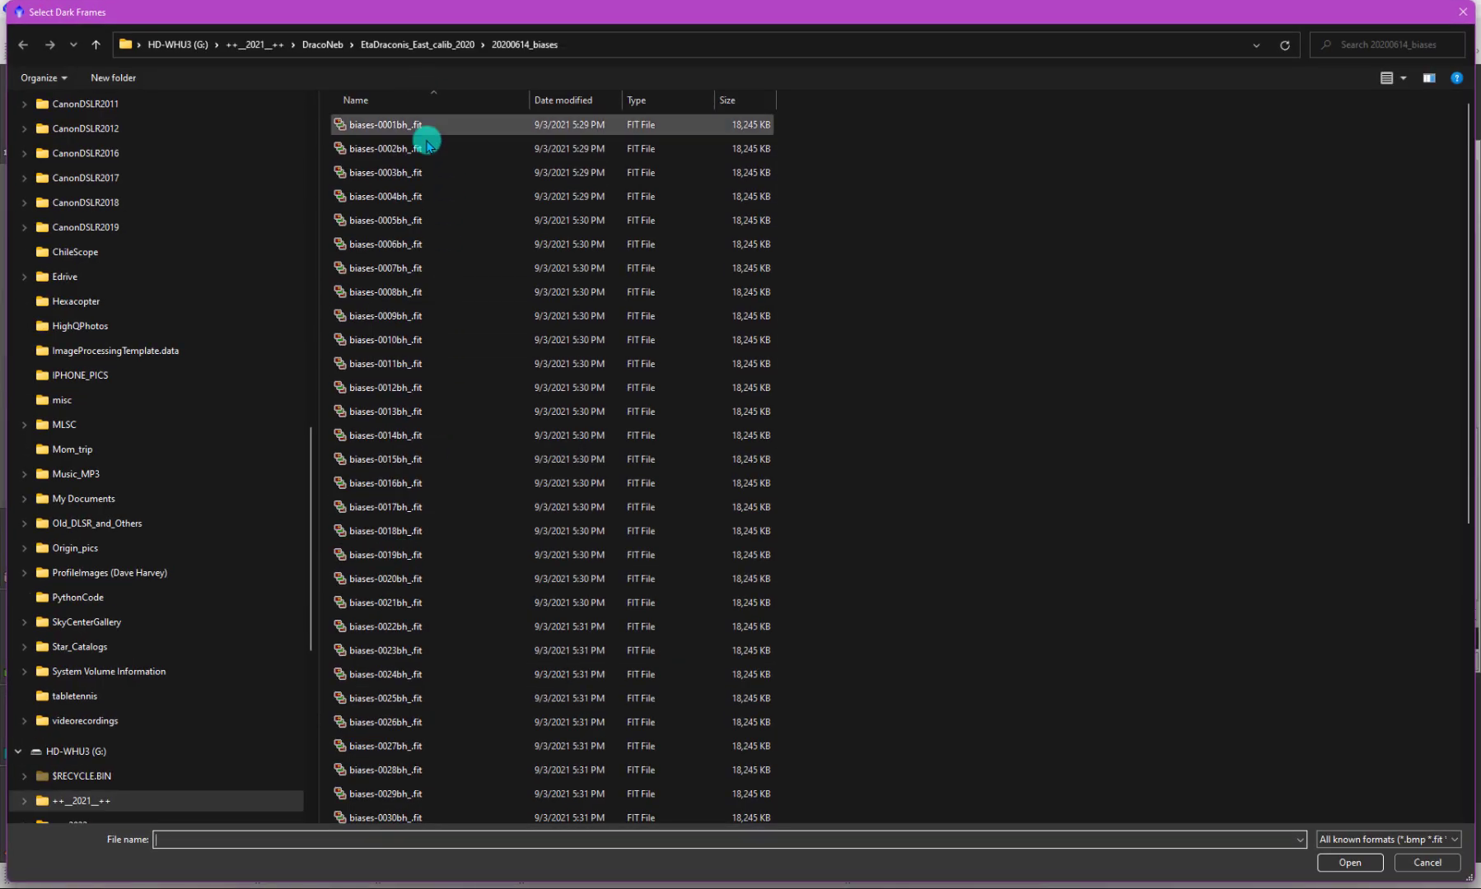
pyautogui.click(405, 45)
pyautogui.click(440, 387)
pyautogui.scroll(-3, 486, 568)
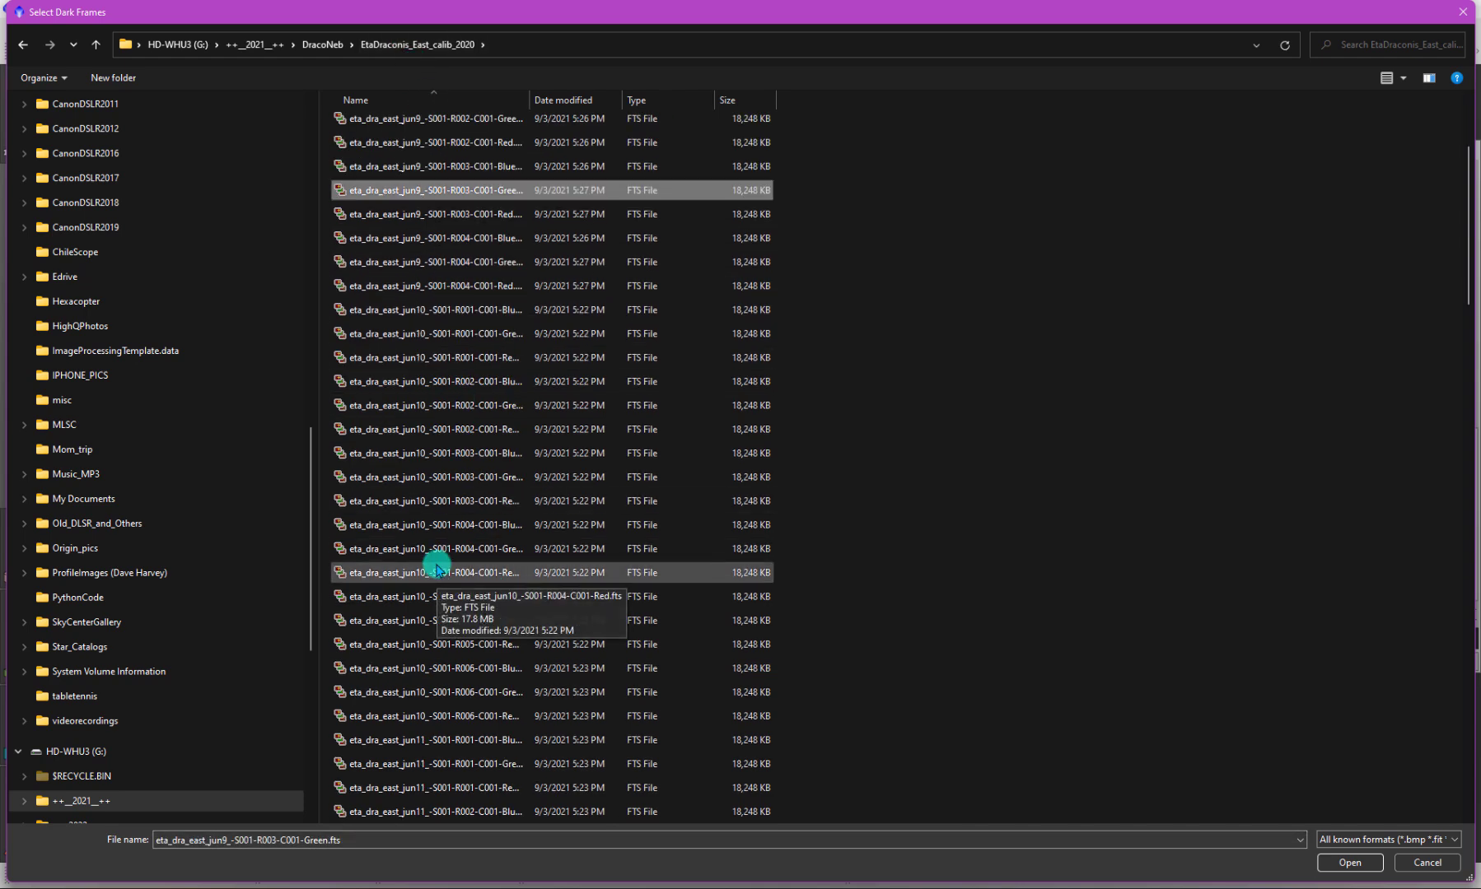
pyautogui.keyDown('shift'); pyautogui.click(437, 571); pyautogui.keyUp('shift')
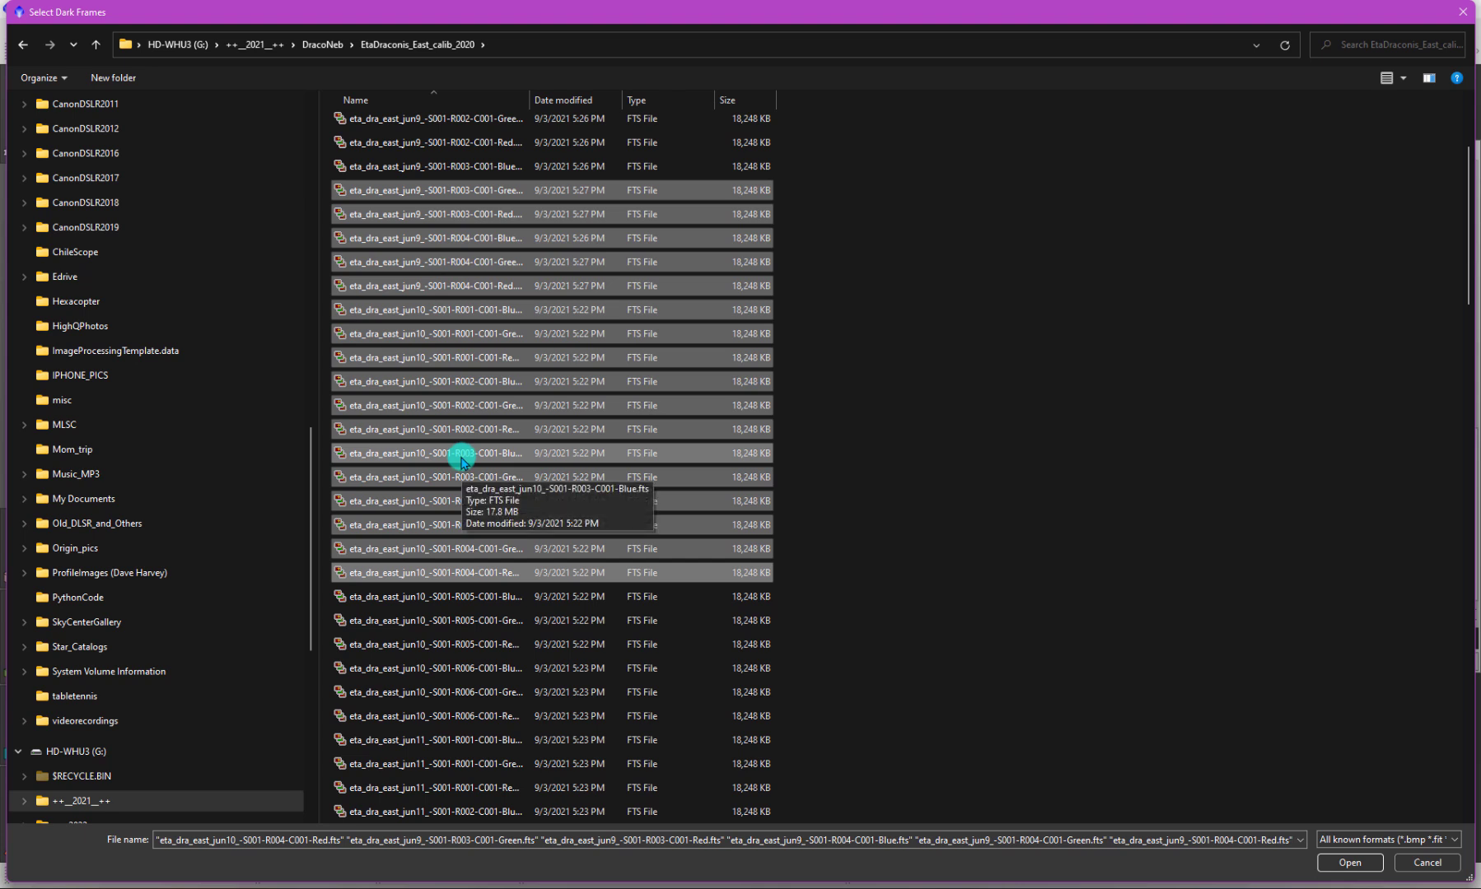
pyautogui.click(1350, 862)
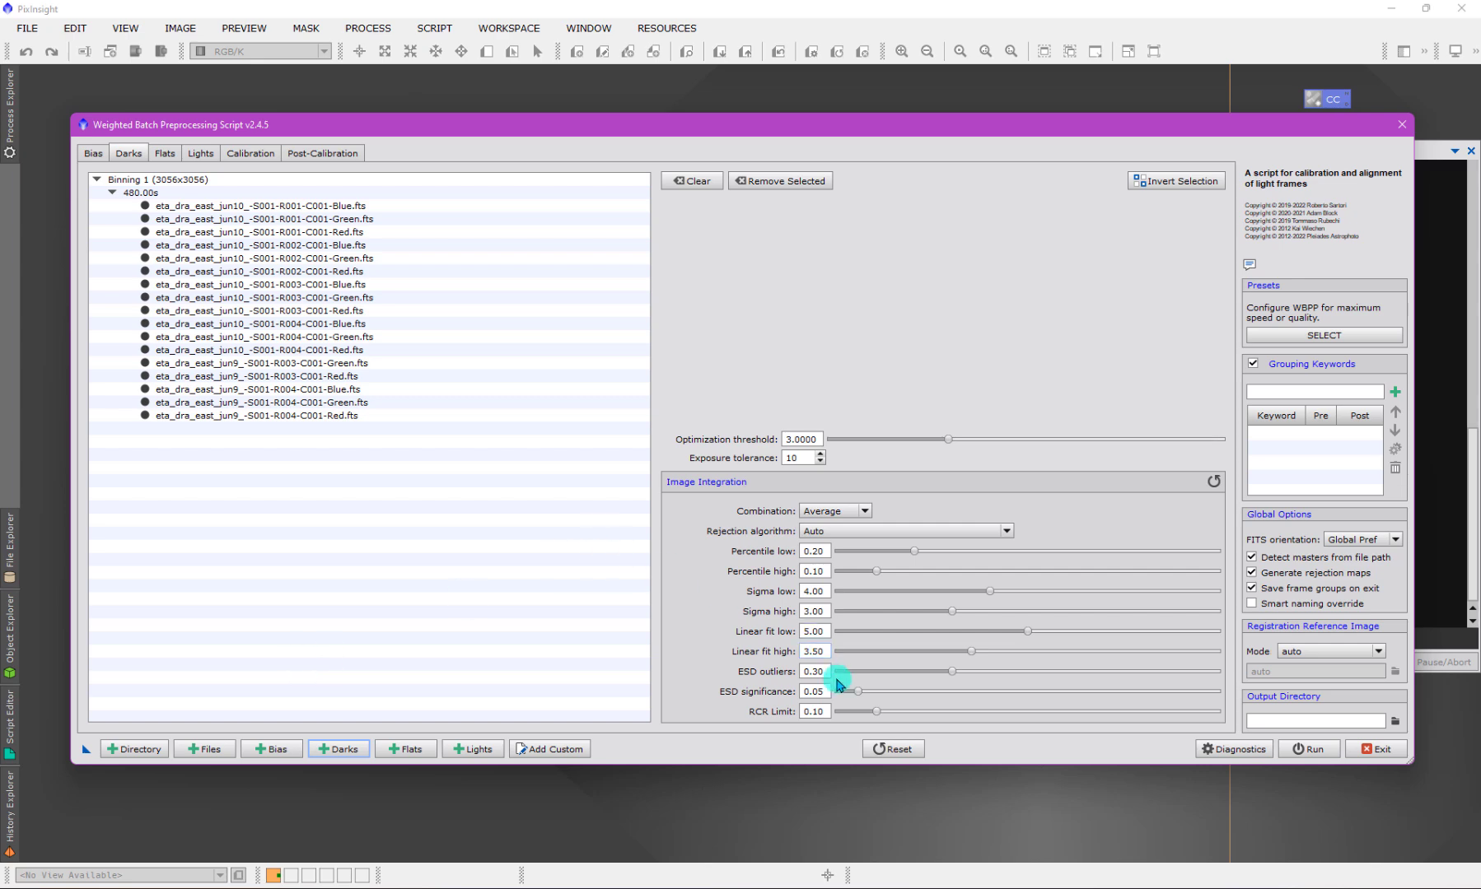
# Reset to factory defaults with all file lists cleared, emptying the eta_dra_east darks
pyautogui.click(877, 746)
pyautogui.click(637, 441)
pyautogui.click(638, 472)
pyautogui.click(744, 494)
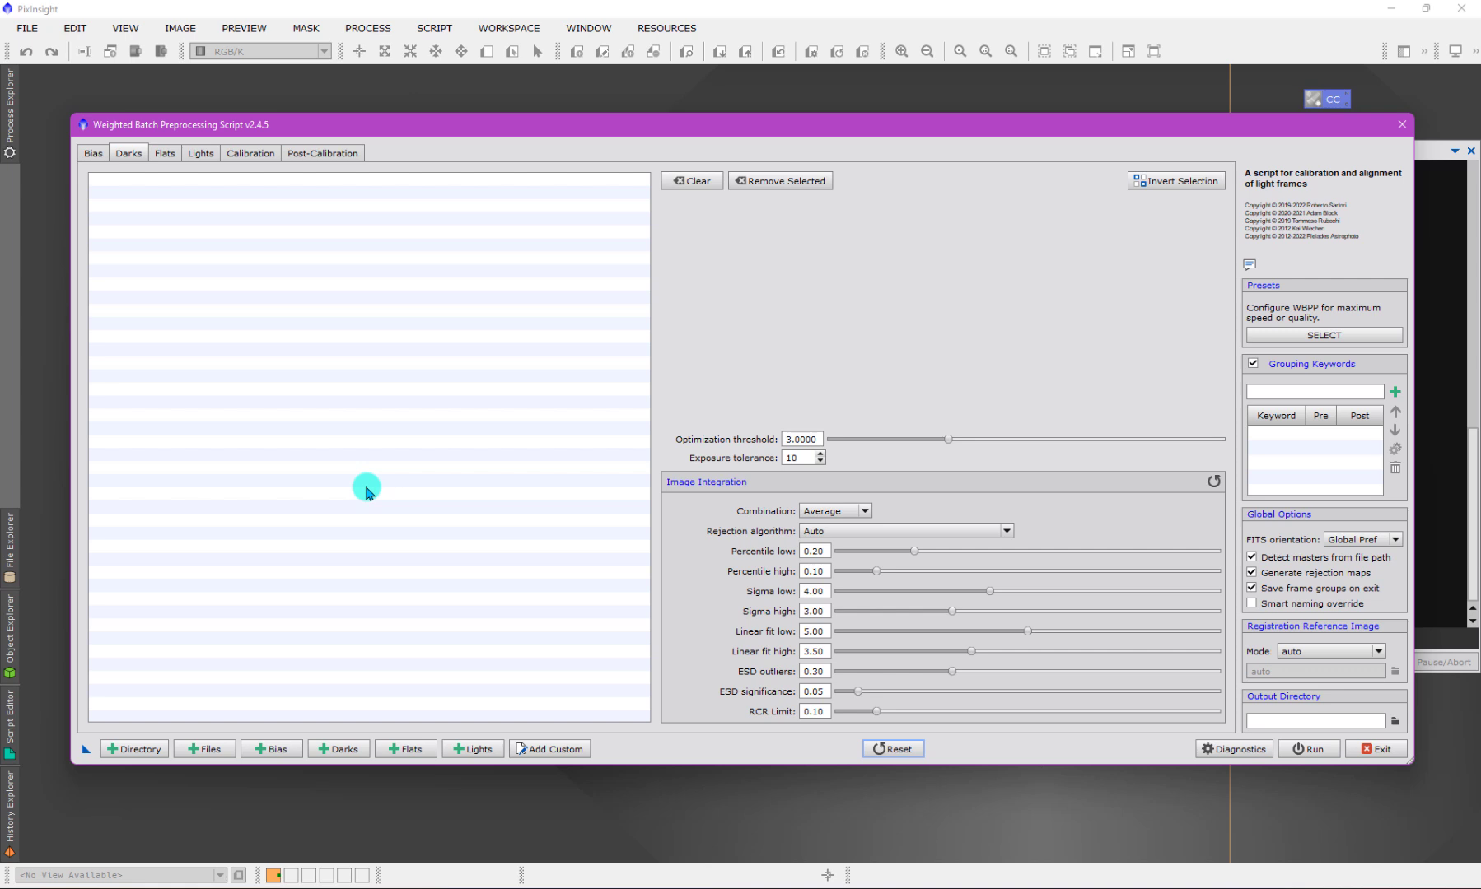
# Switch the batch preprocessing script to its empty Flats frame list
pyautogui.click(204, 748)
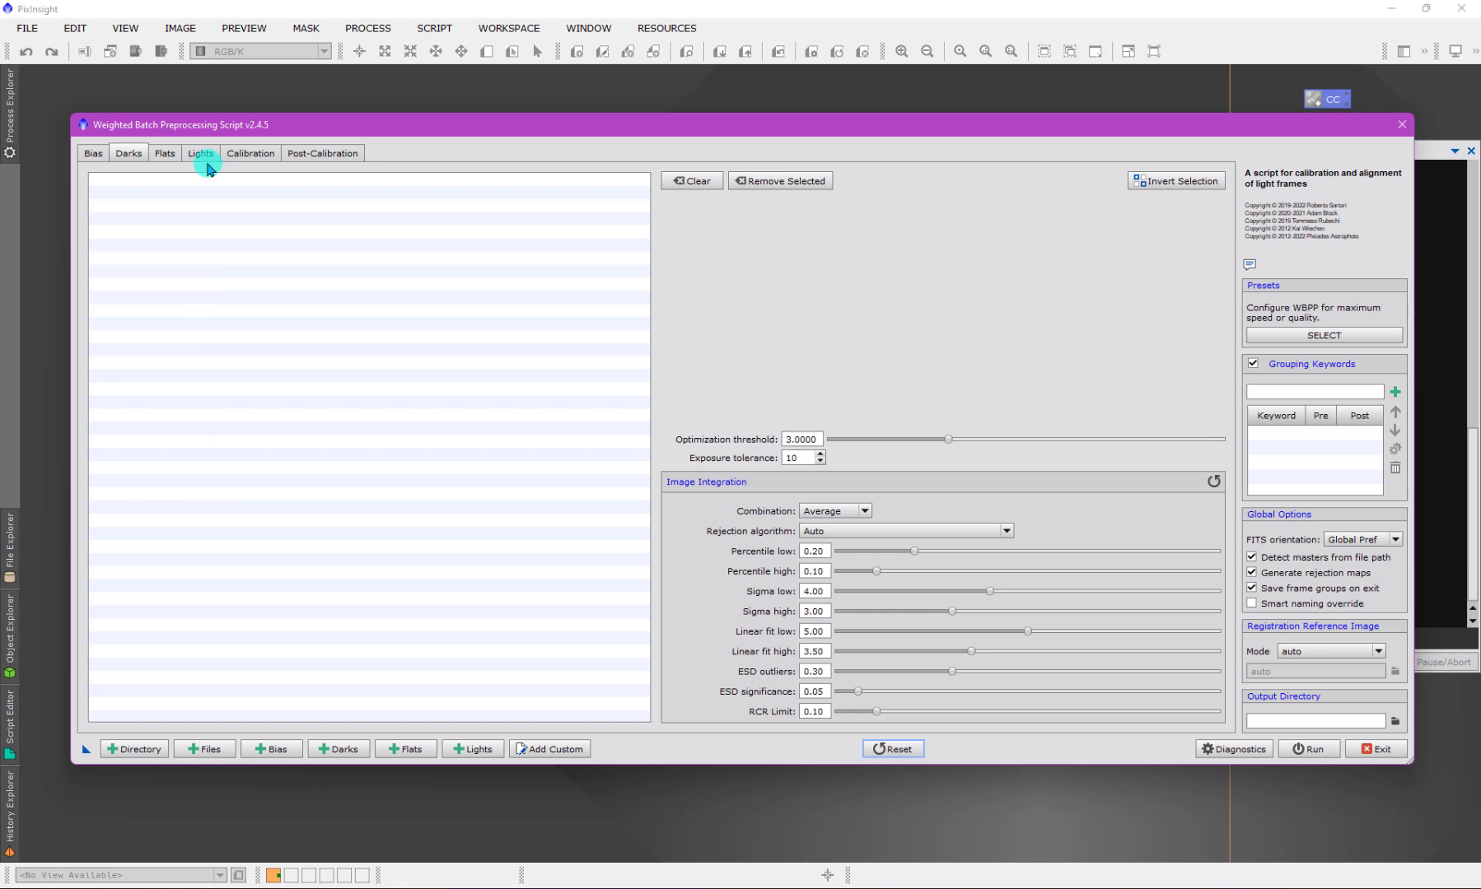
pyautogui.click(160, 157)
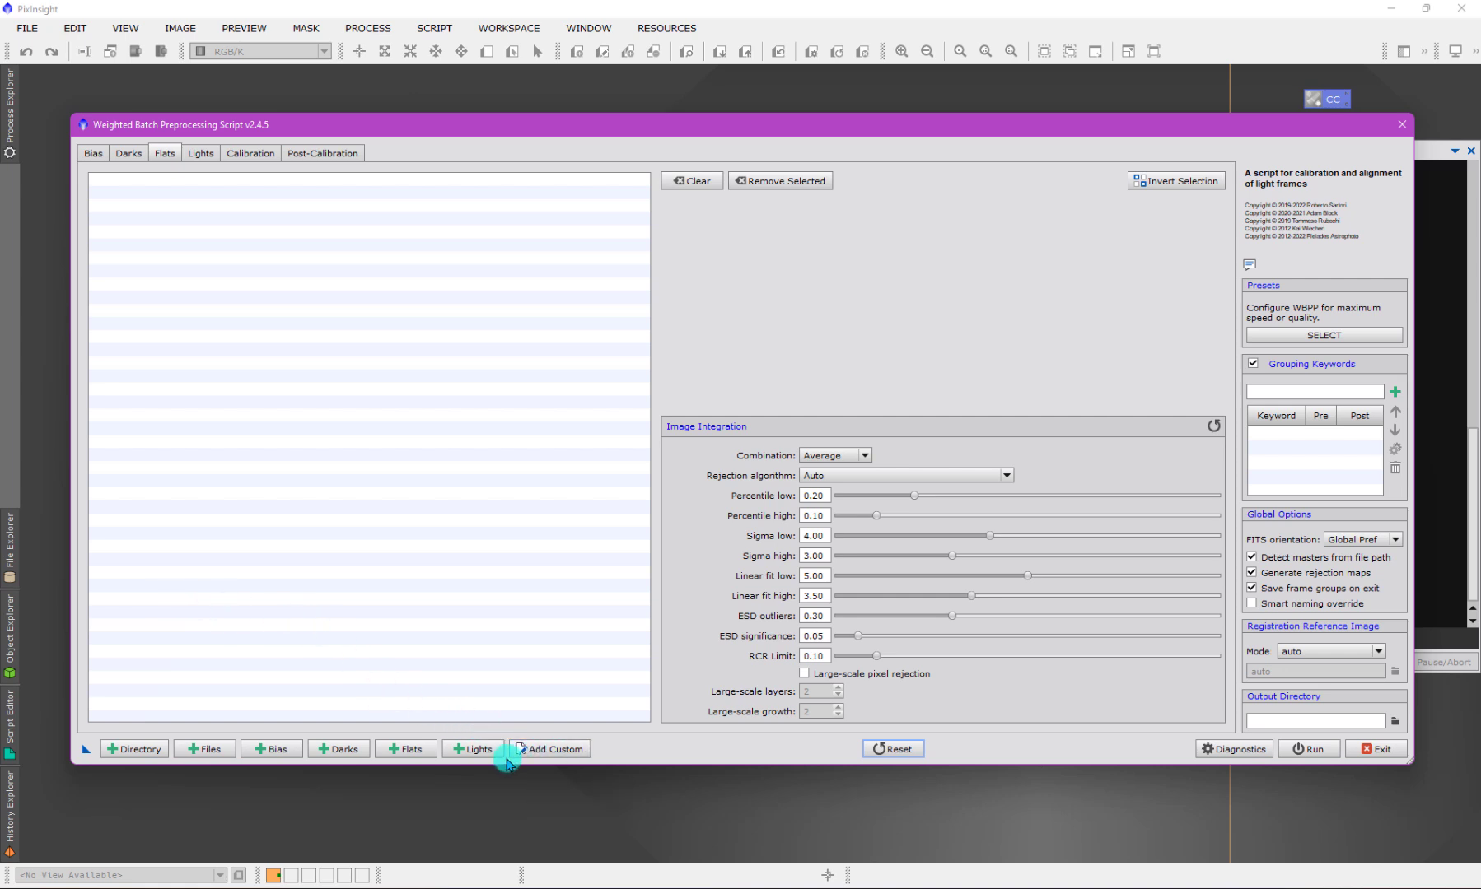
# Bring up the Add Custom frames dialog and move it up and to the left
pyautogui.click(547, 749)
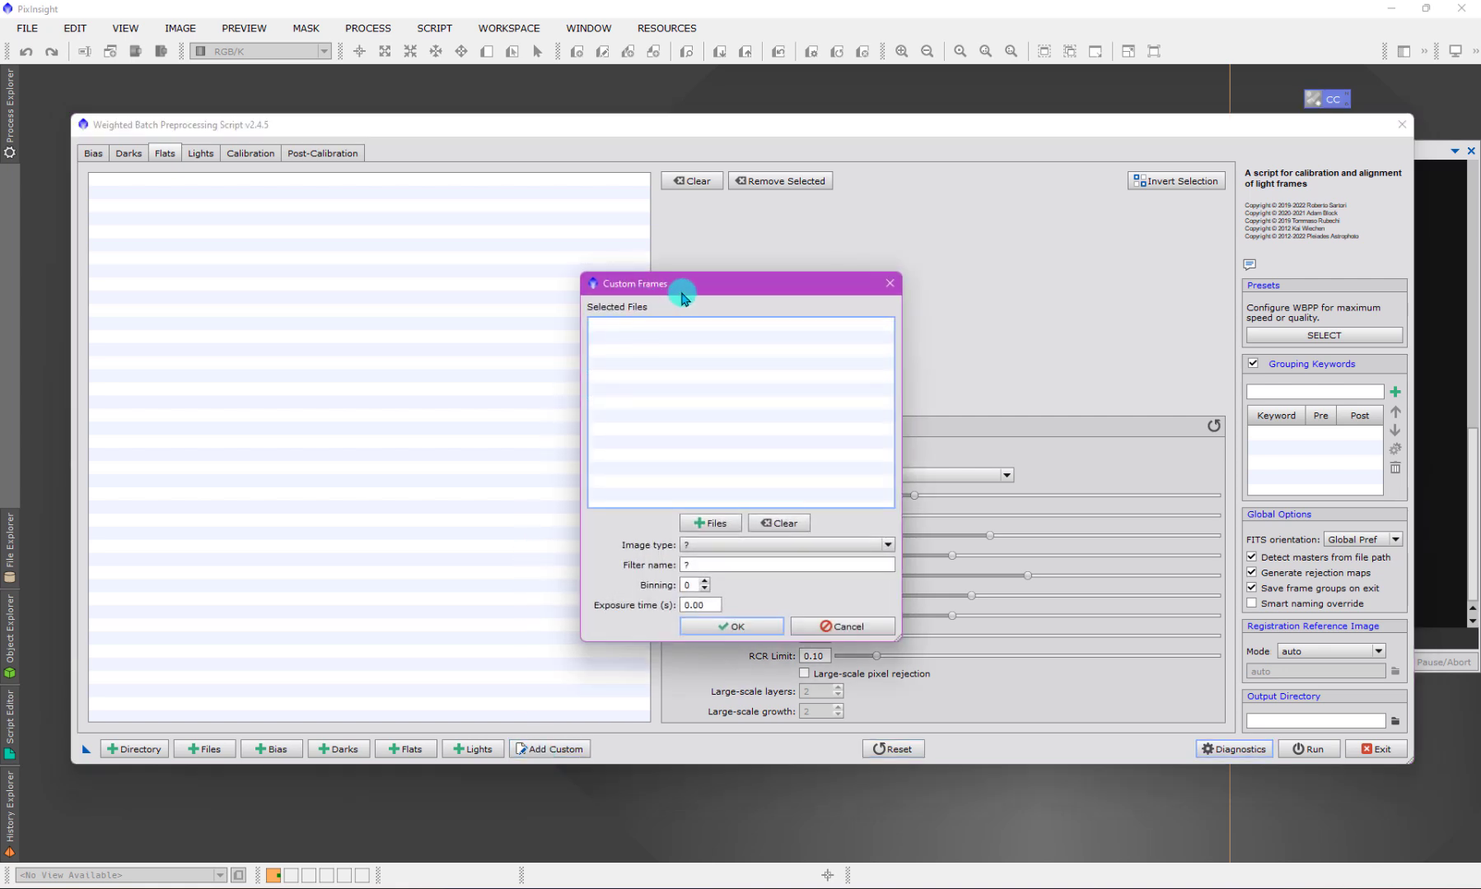
pyautogui.moveTo(677, 288); pyautogui.dragTo(492, 251)
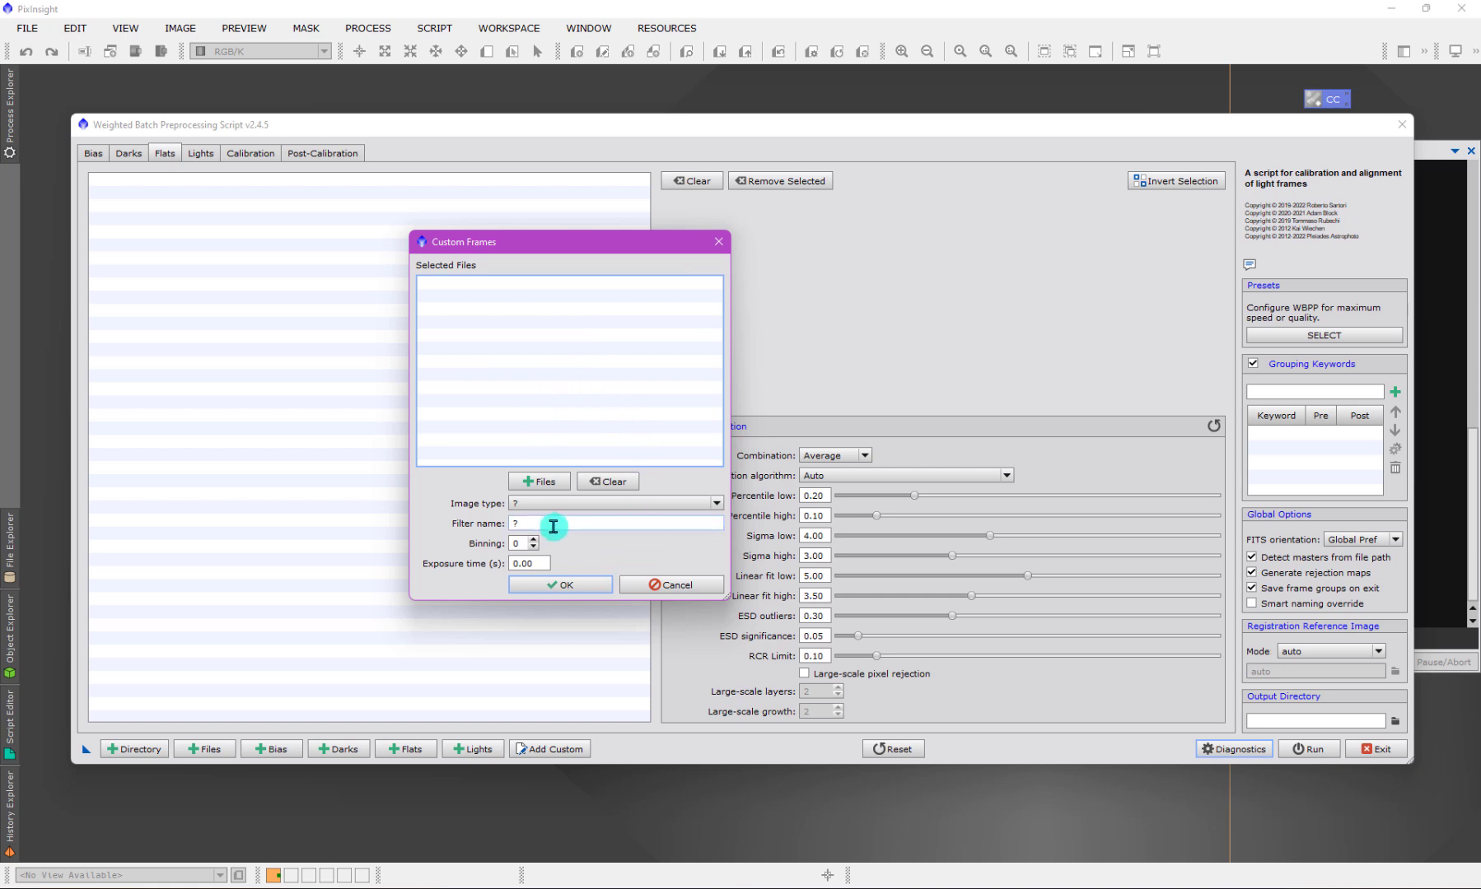
# Set the custom frames to image type Flat field, filter name H-alpha and binning 1
pyautogui.click(528, 508)
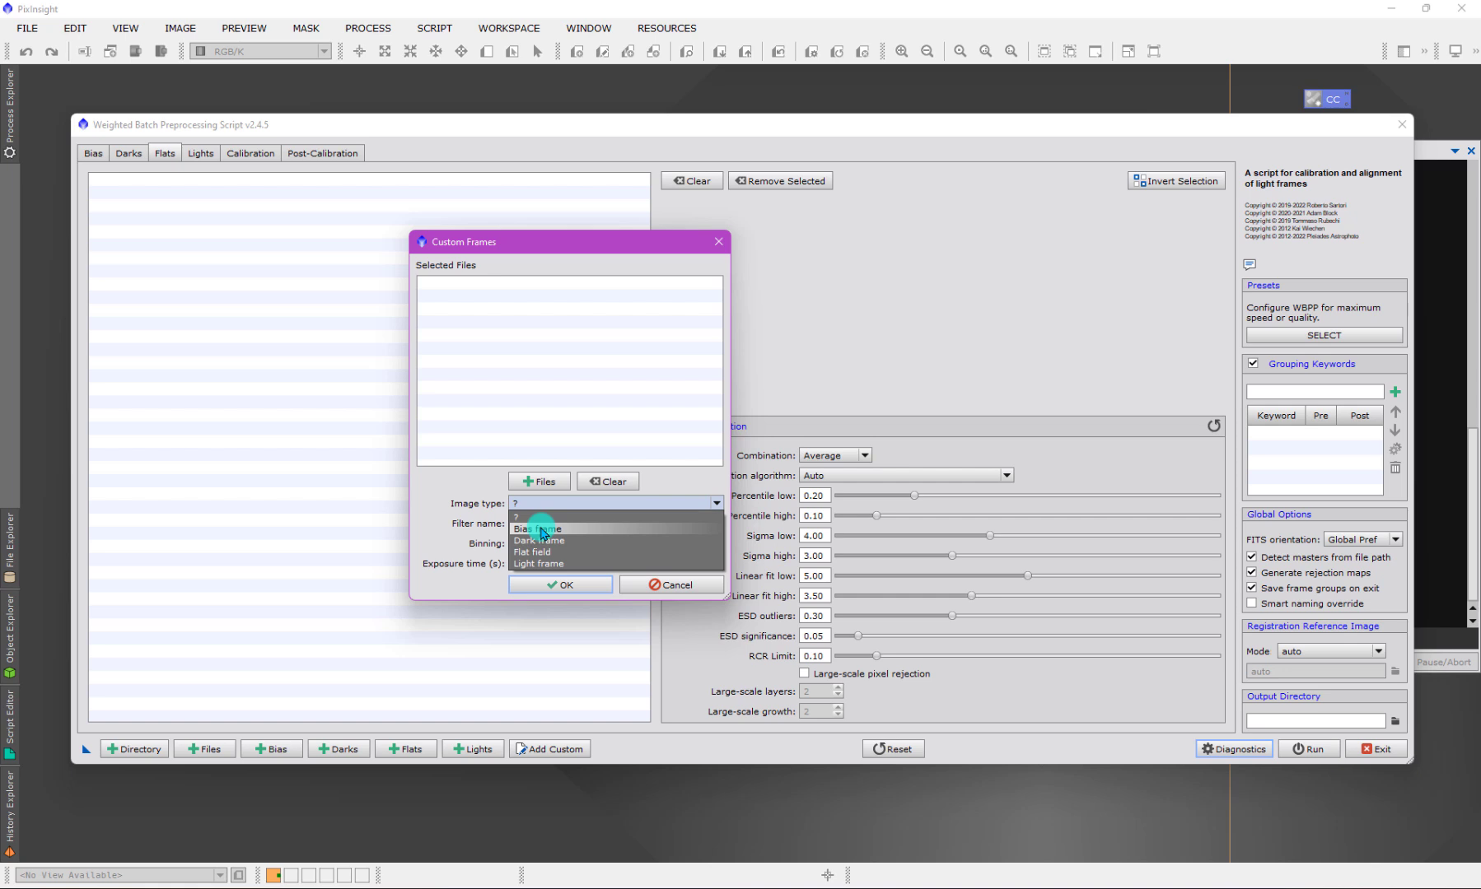
pyautogui.click(550, 553)
pyautogui.press('Tab')
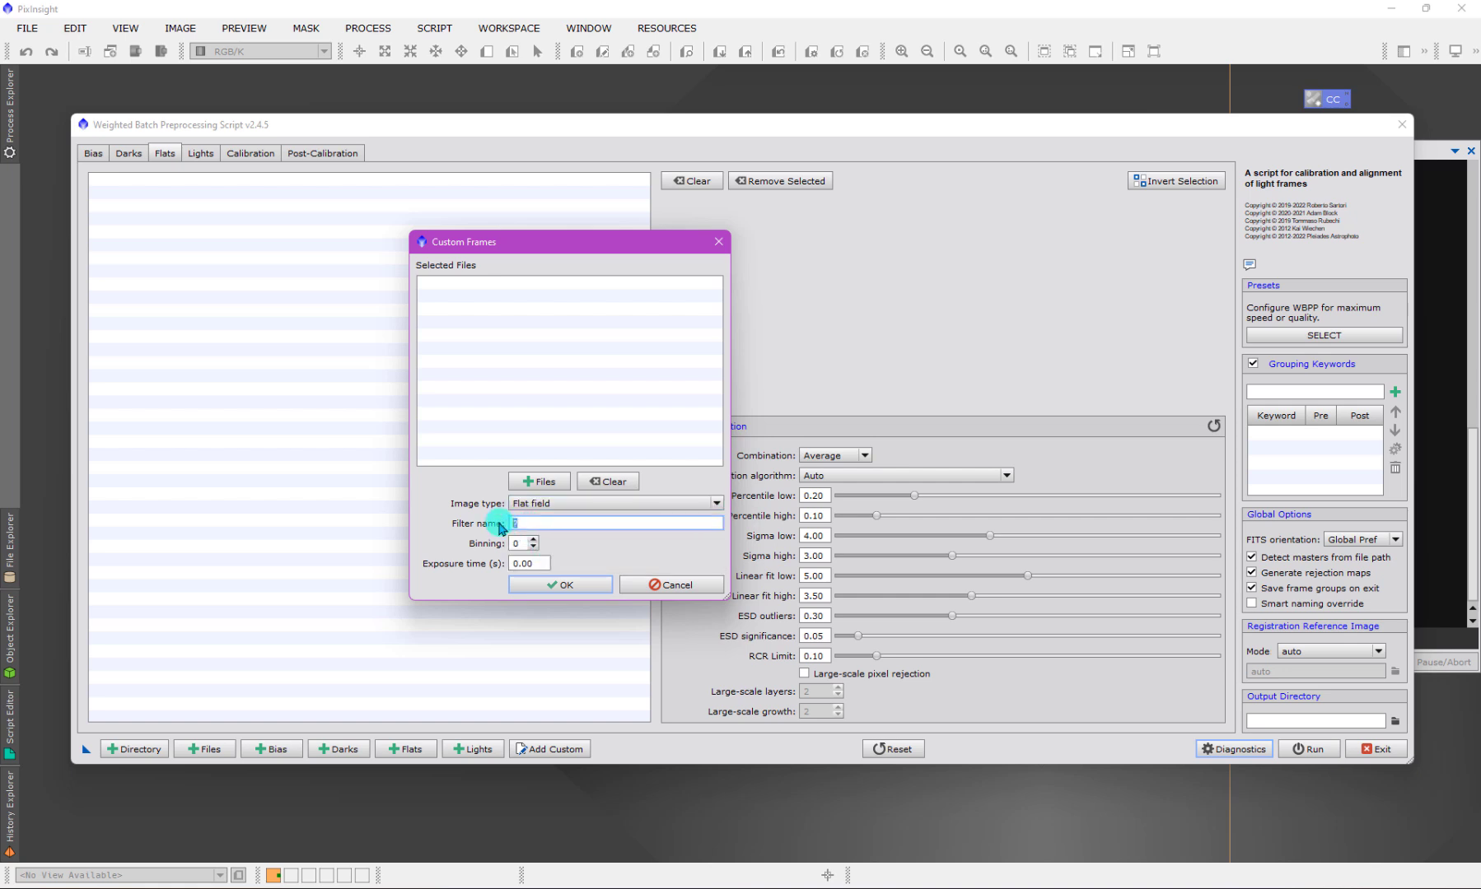
pyautogui.write('Ha')
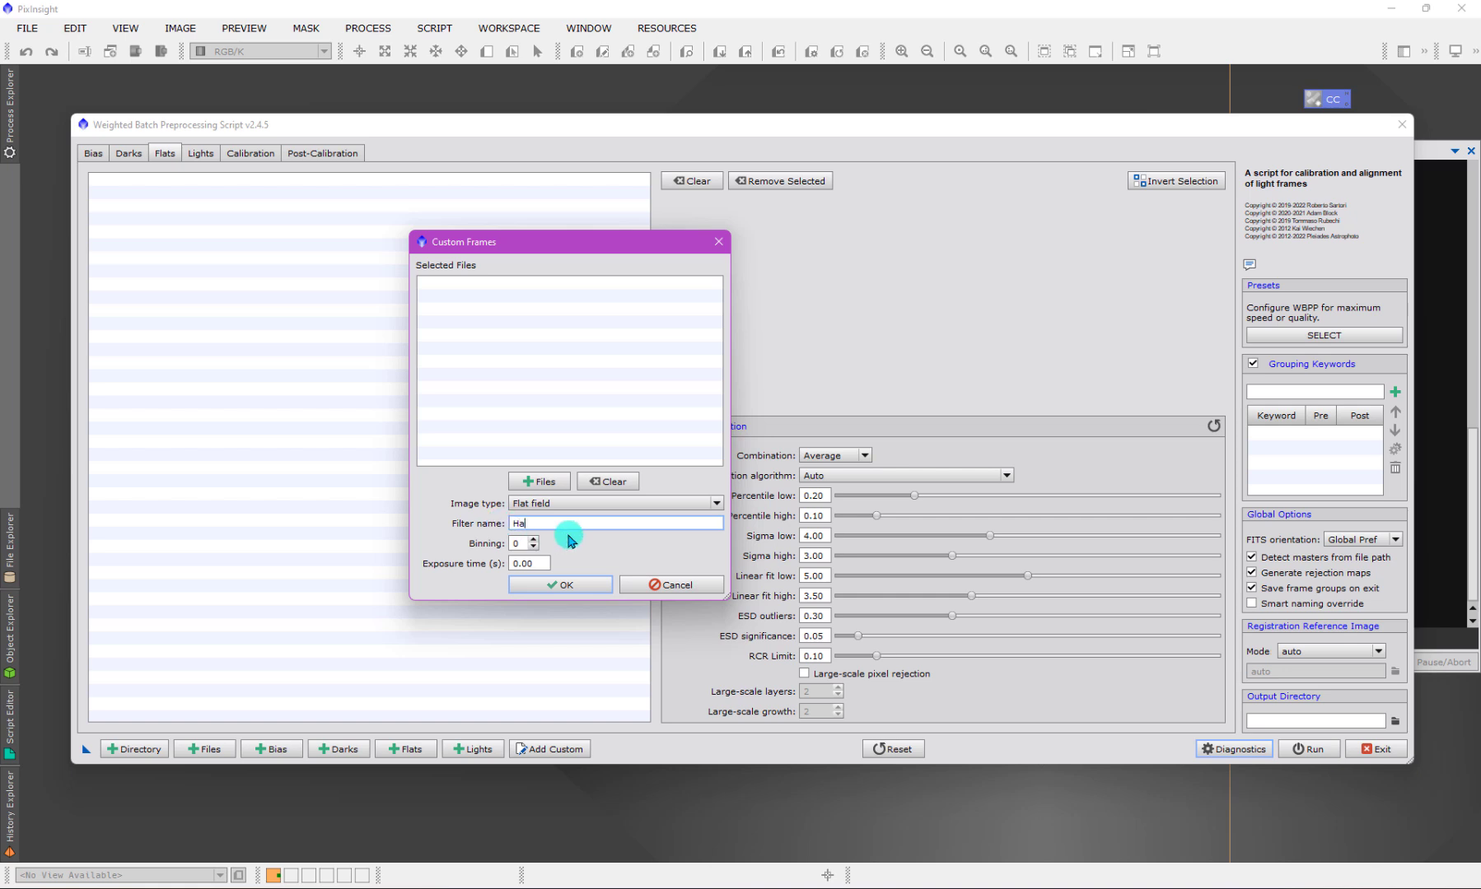
pyautogui.press('BackSpace')
pyautogui.write('-alphs')
pyautogui.click(535, 540)
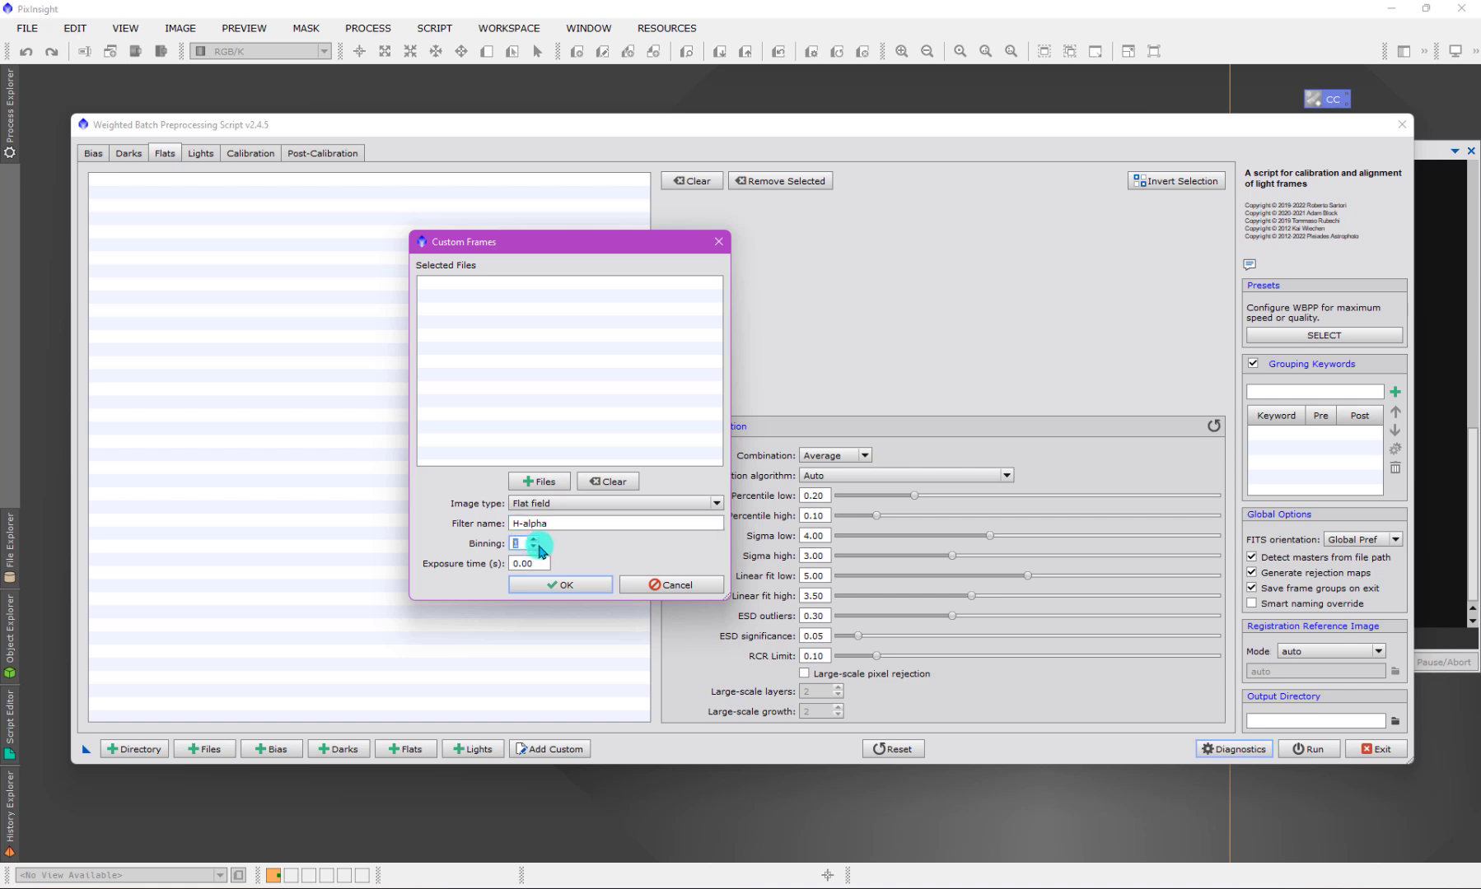
pyautogui.press('Tab')
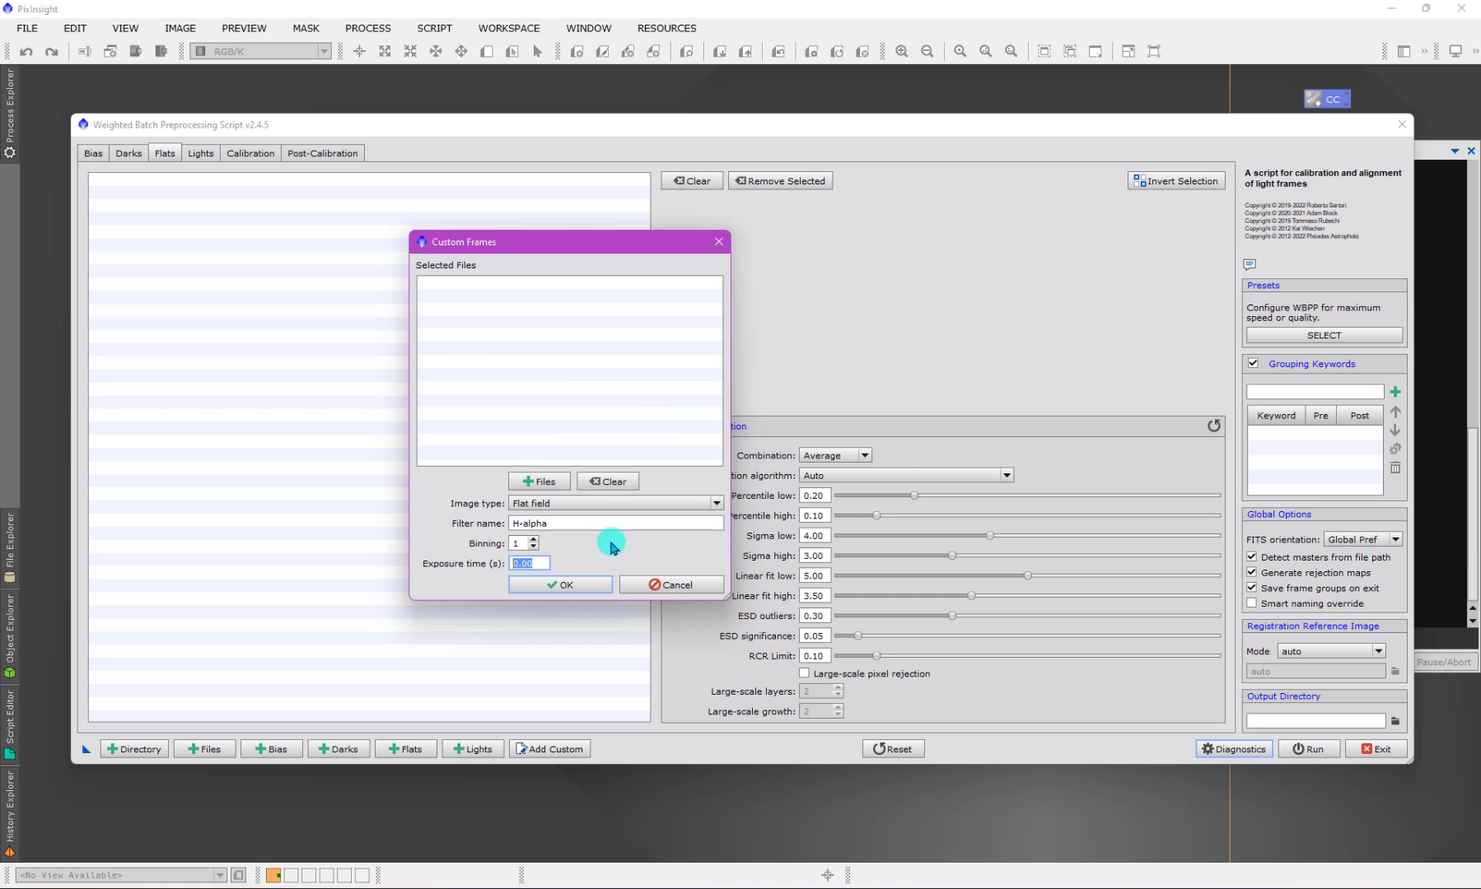
pyautogui.click(653, 584)
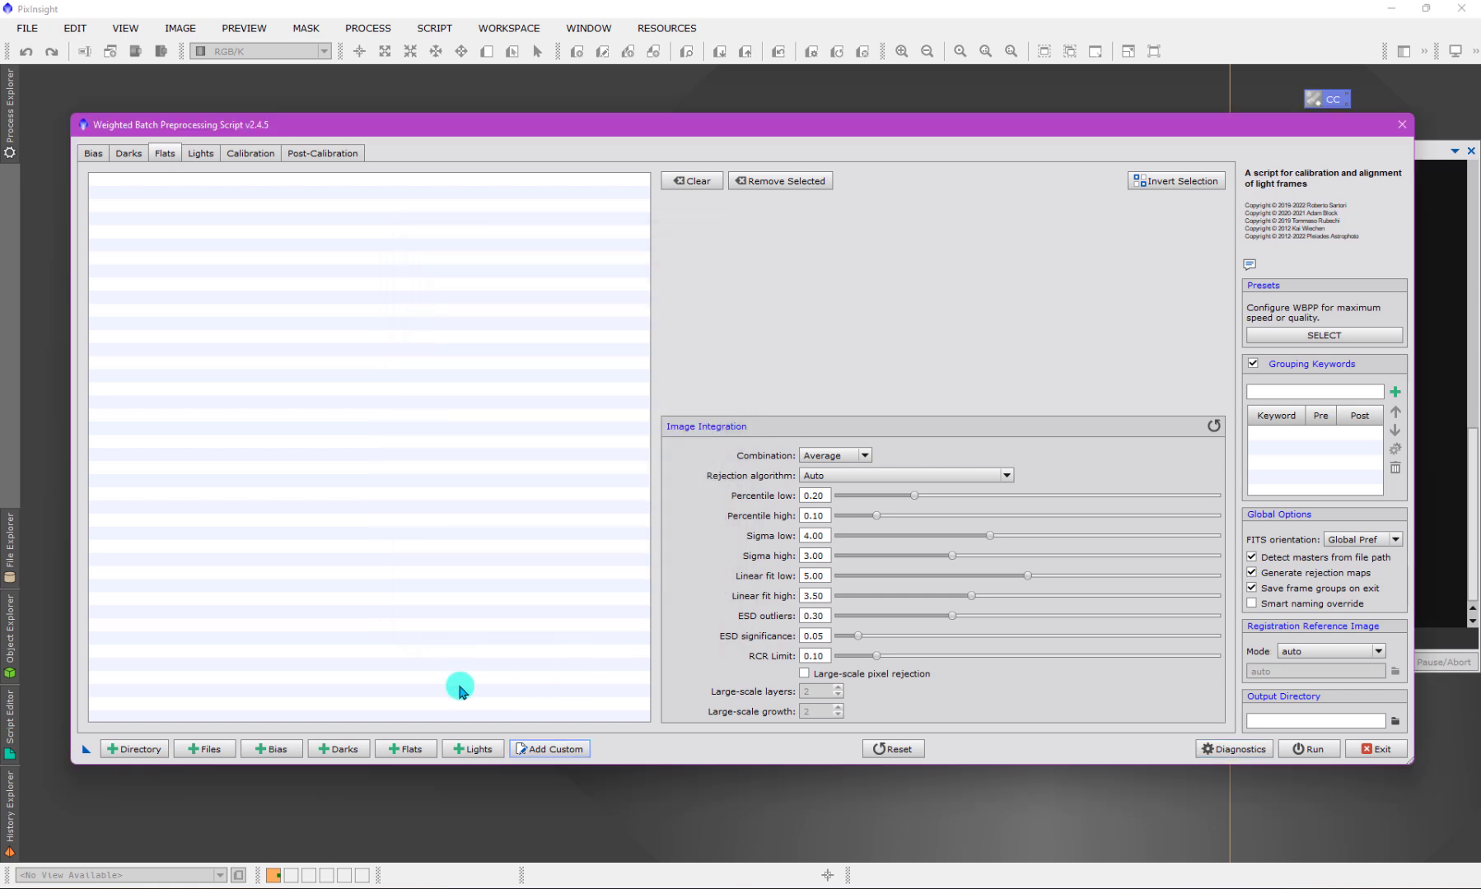